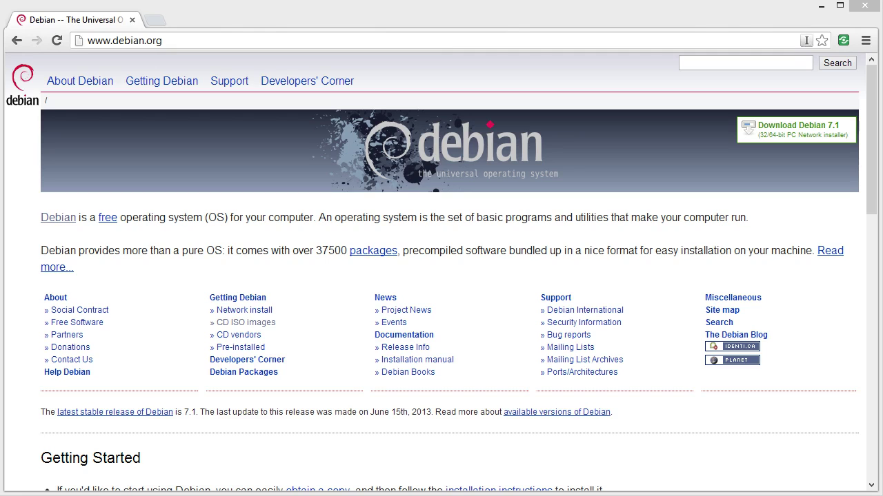
# - Open the small installation image page from Getting Debian and review its Small CDs, Tiny CDs and Network boot options
pyautogui.click(124, 40)
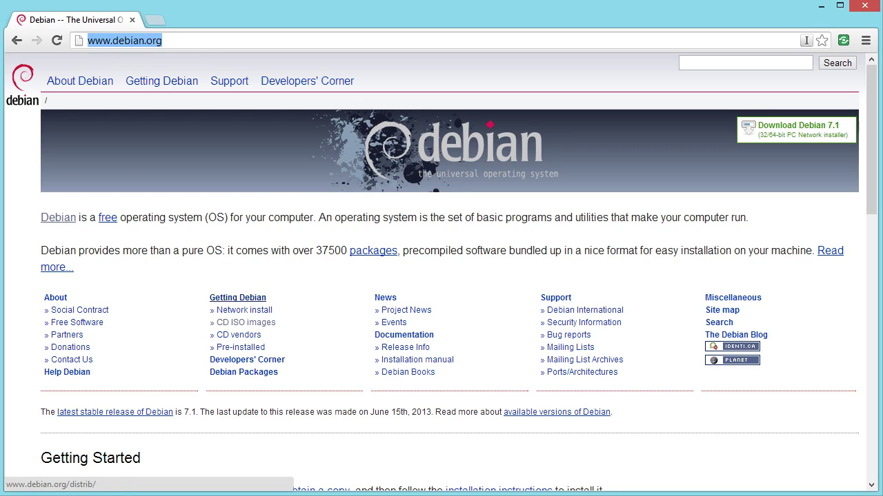
pyautogui.click(238, 297)
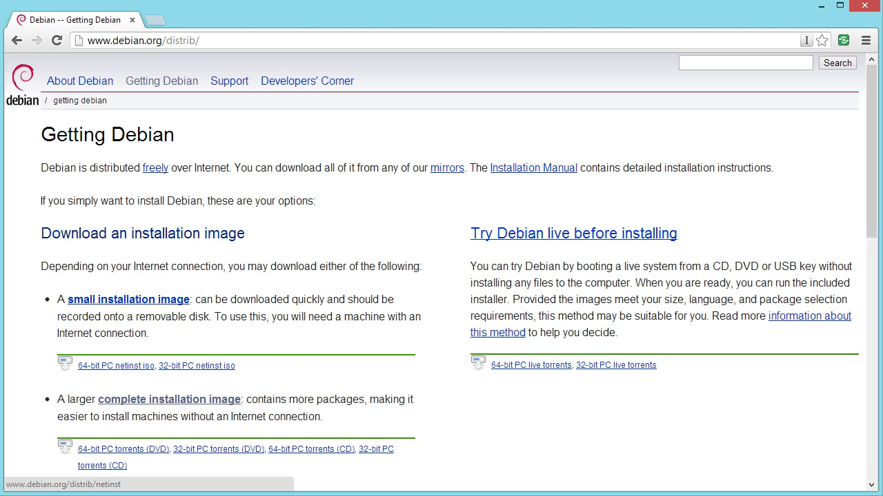
pyautogui.click(129, 299)
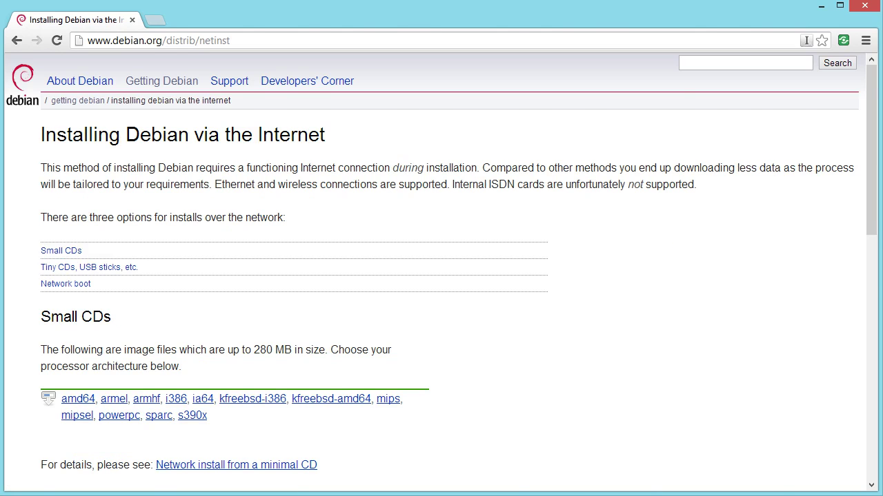
pyautogui.scroll(-2, 442, 276)
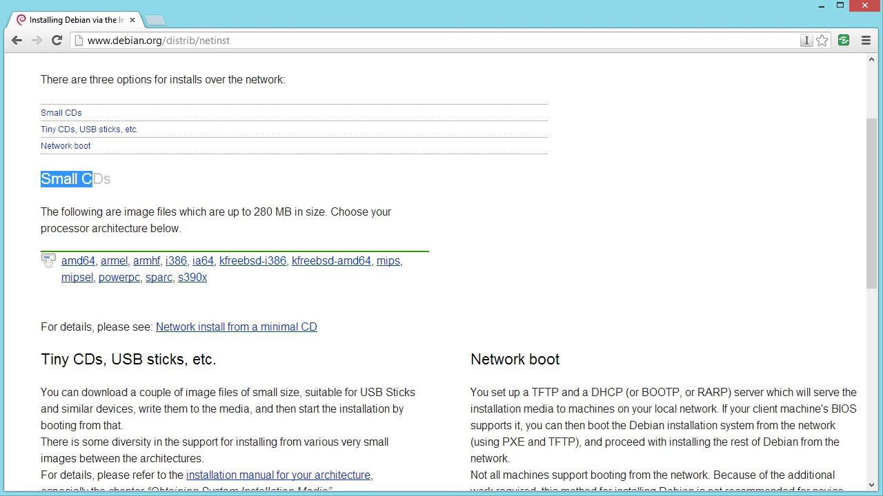
pyautogui.scroll(-1, 441, 276)
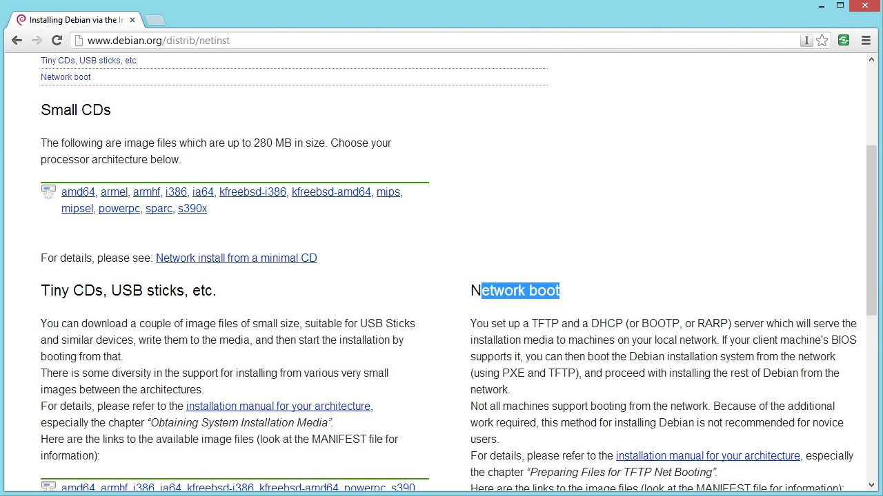
pyautogui.scroll(-6, 441, 276)
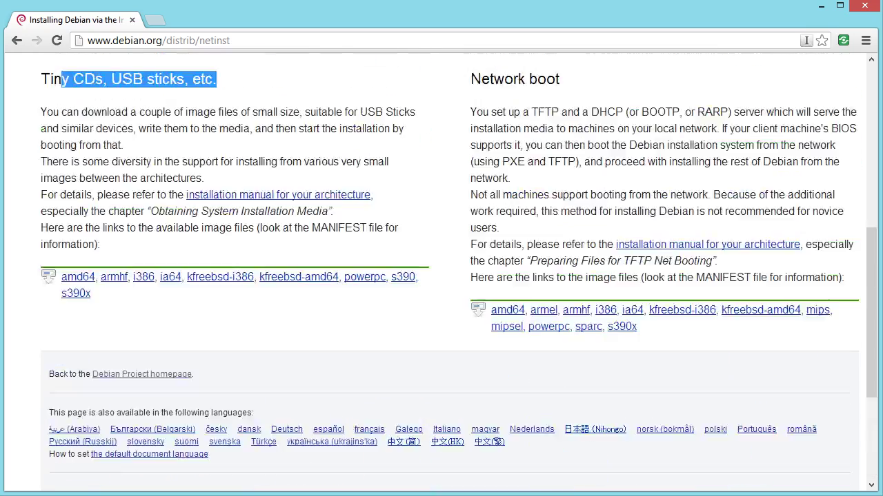
pyautogui.scroll(5, 441, 275)
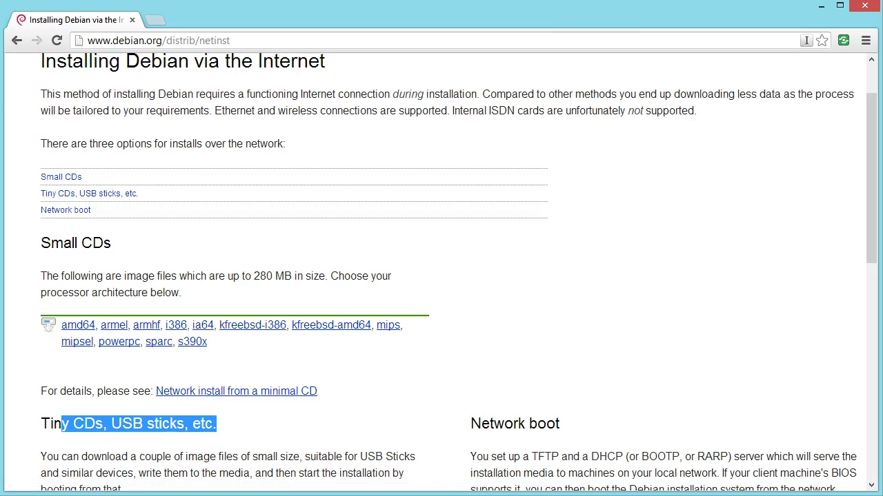
pyautogui.scroll(1, 90, 267)
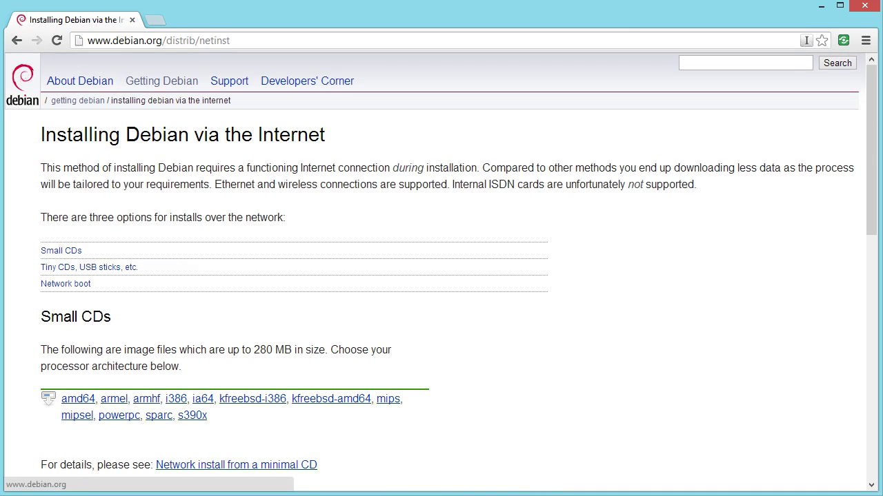
# - Return to the Debian home page and open the HTTP/FTP listing of stable CD images for i386
pyautogui.click(22, 83)
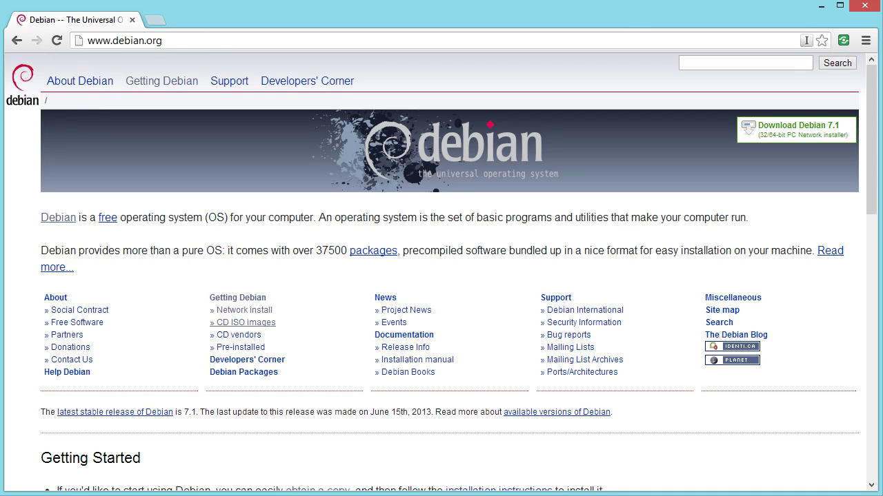
pyautogui.click(245, 322)
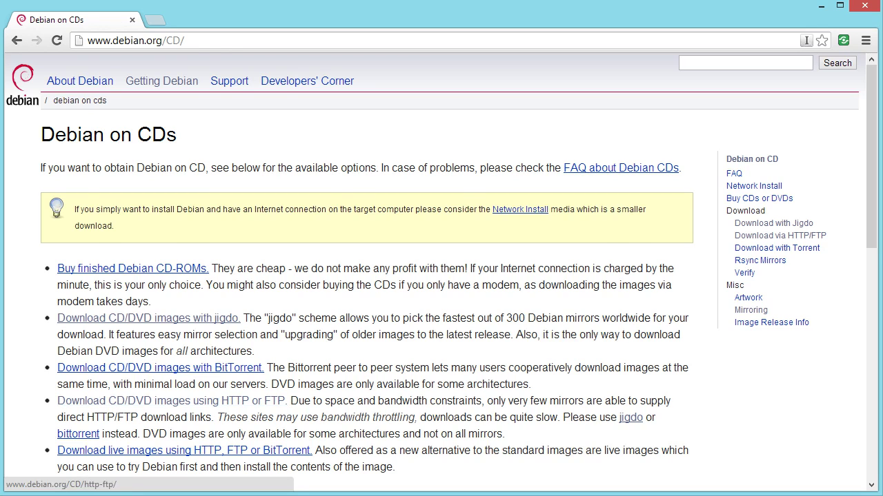
pyautogui.click(171, 400)
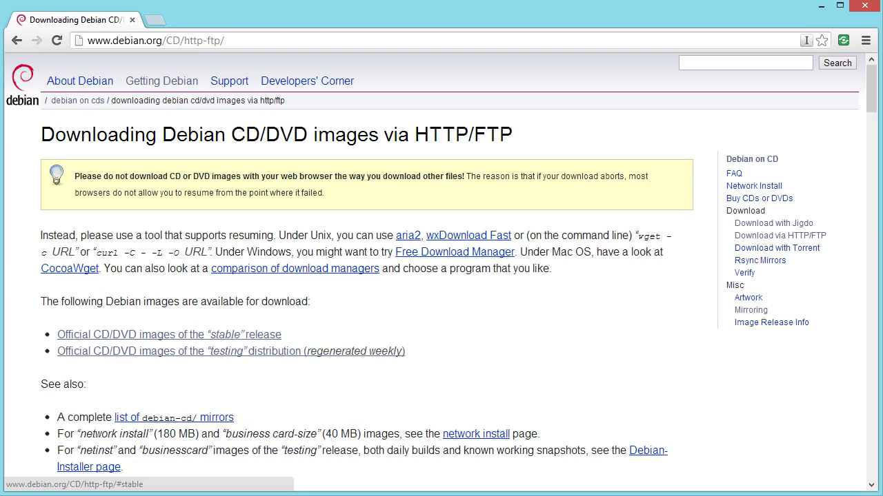
pyautogui.click(169, 335)
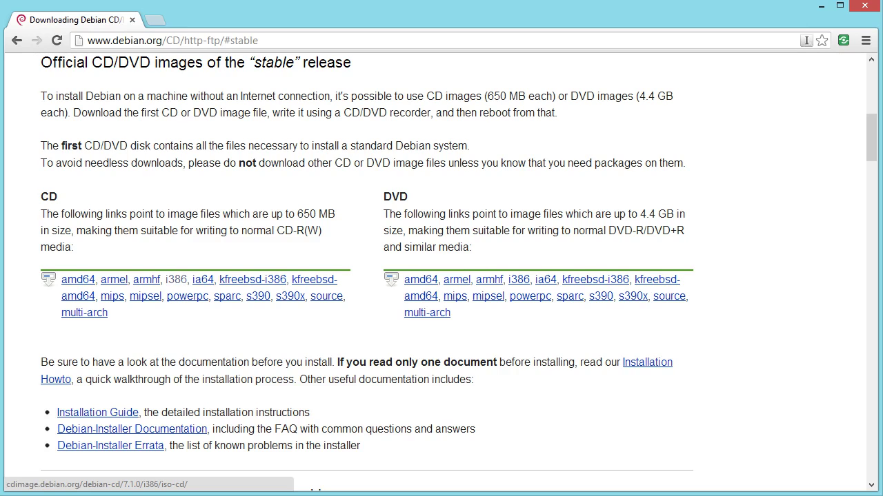
pyautogui.click(176, 279)
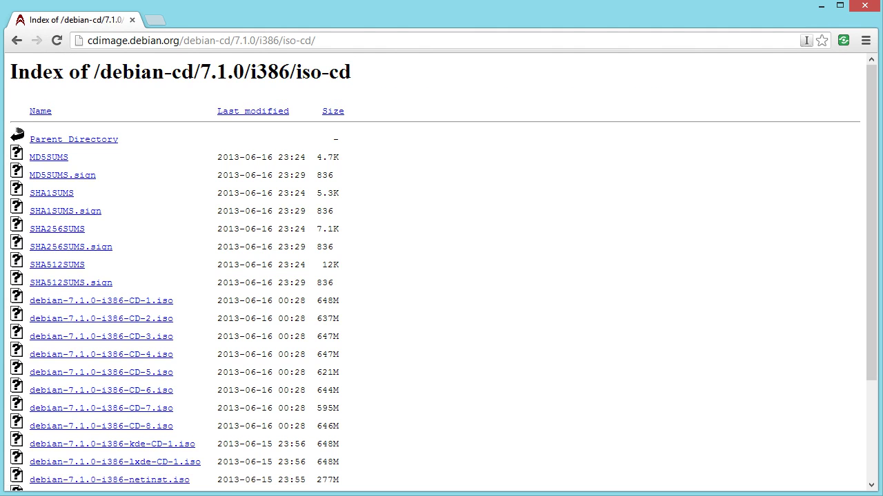
# - Check the file size listed for debian-7.1.0-i386-CD-1.iso
pyautogui.scroll(-1, 441, 276)
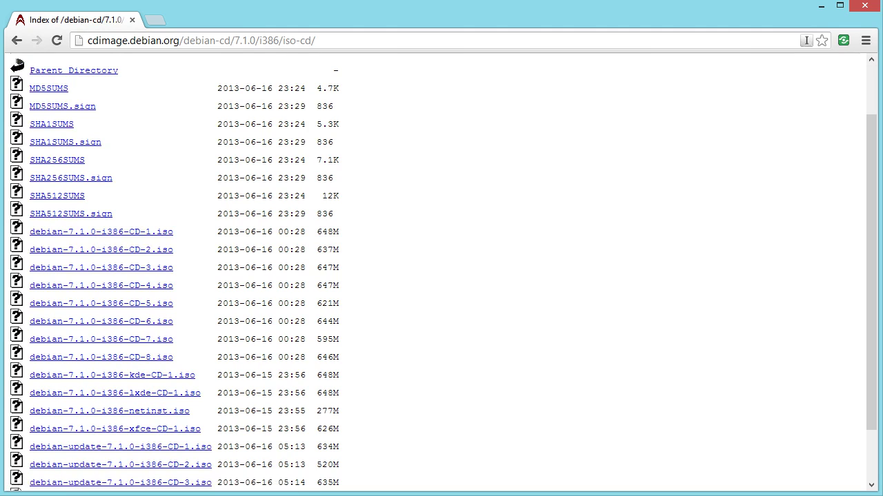
pyautogui.doubleClick(328, 232)
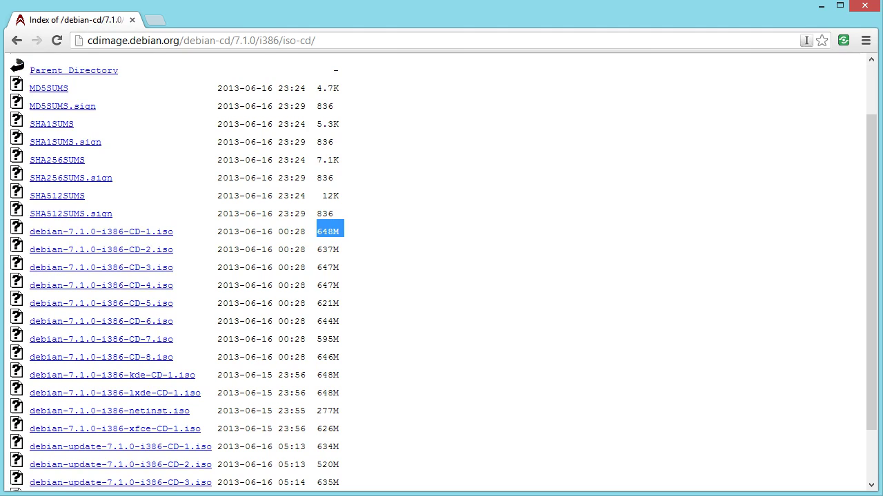
pyautogui.click(330, 232)
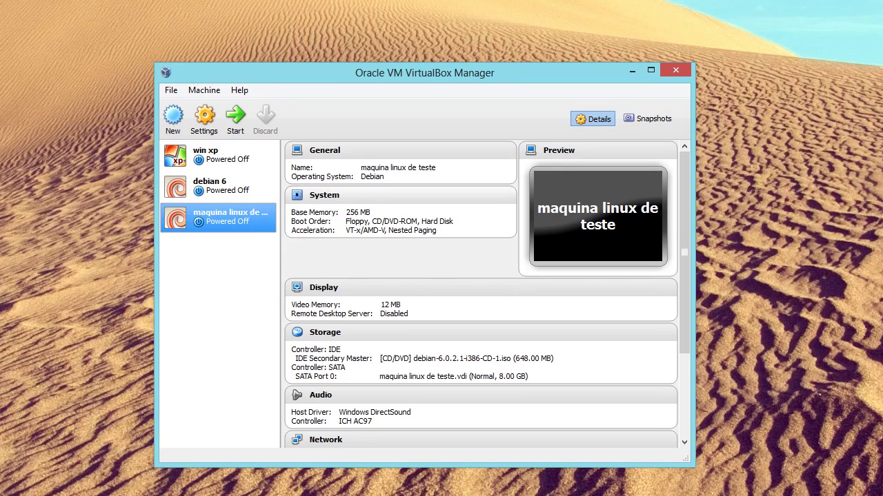
# - In Oracle VM VirtualBox Manager, review the details of the maquina linux de teste virtual machine and start it
pyautogui.scroll(-3, 487, 294)
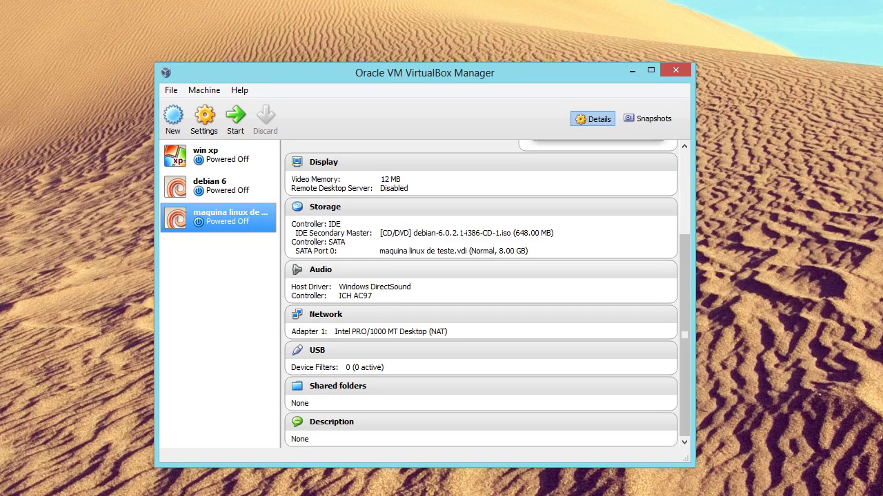
pyautogui.scroll(3, 487, 293)
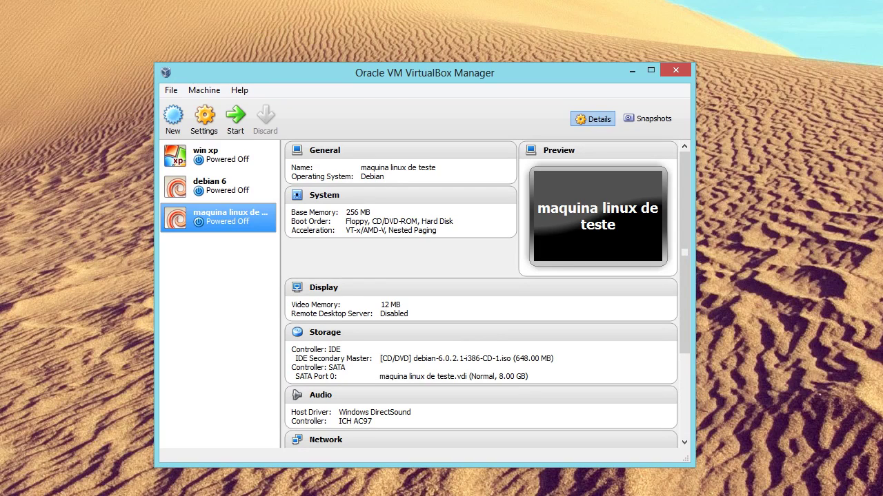
pyautogui.click(235, 117)
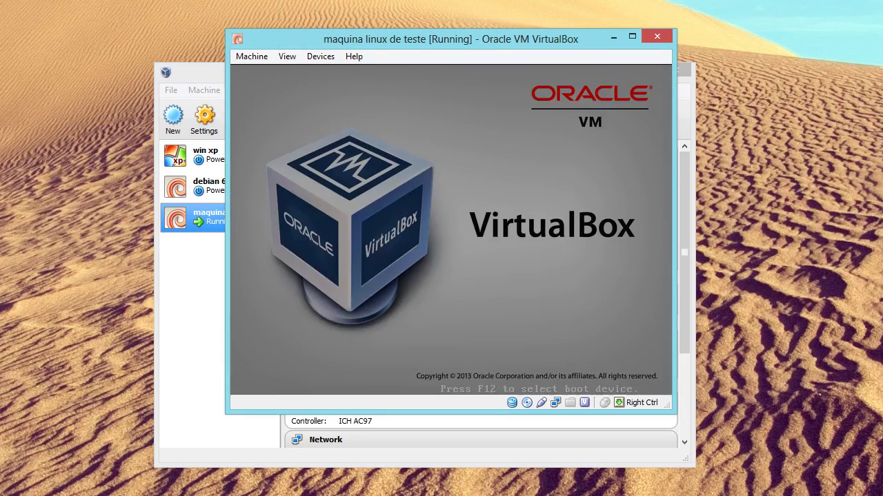
pyautogui.hotkey('alt', 'd')
pyautogui.press('Right')
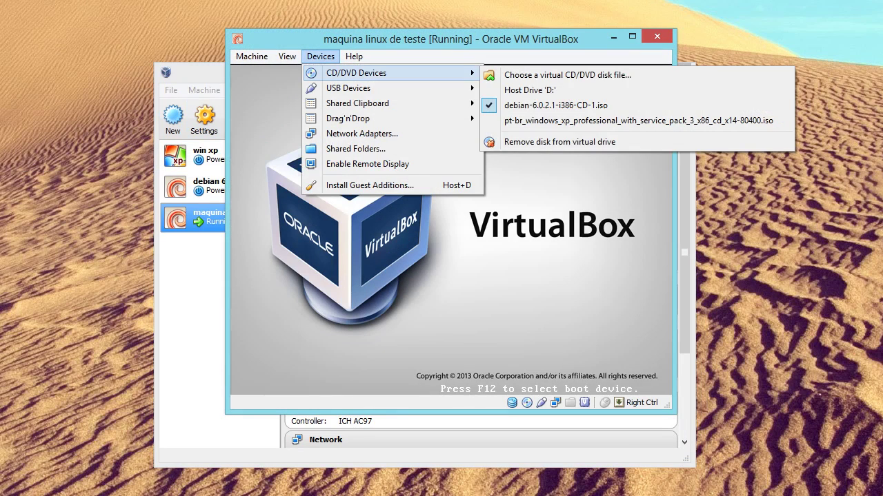
pyautogui.press('Escape')
pyautogui.press('Escape')
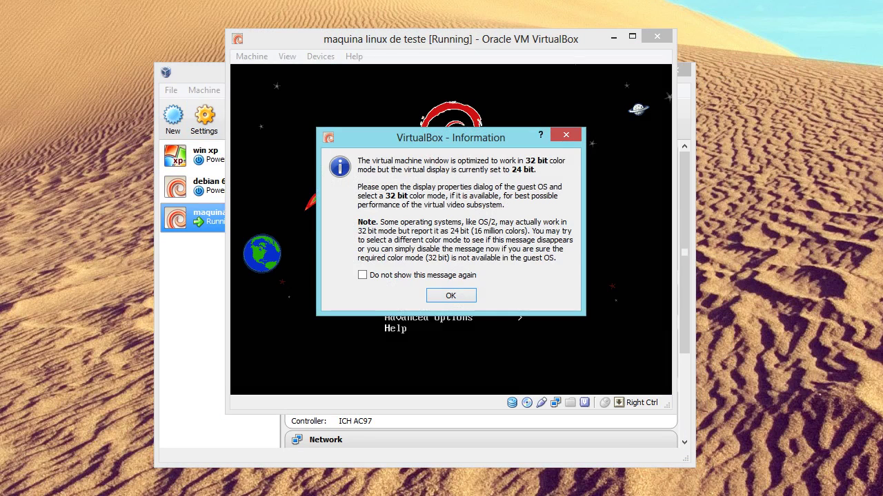
# - Dismiss the colour mode message and load debian-7.1.0-i386-CD-1 from the iso folder into the machine's virtual CD/DVD drive
pyautogui.press('Return')
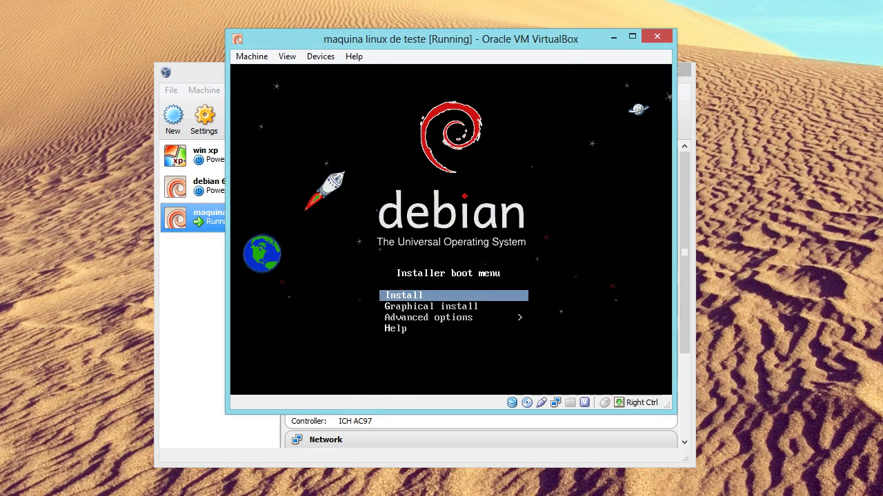
pyautogui.hotkey('alt', 'd')
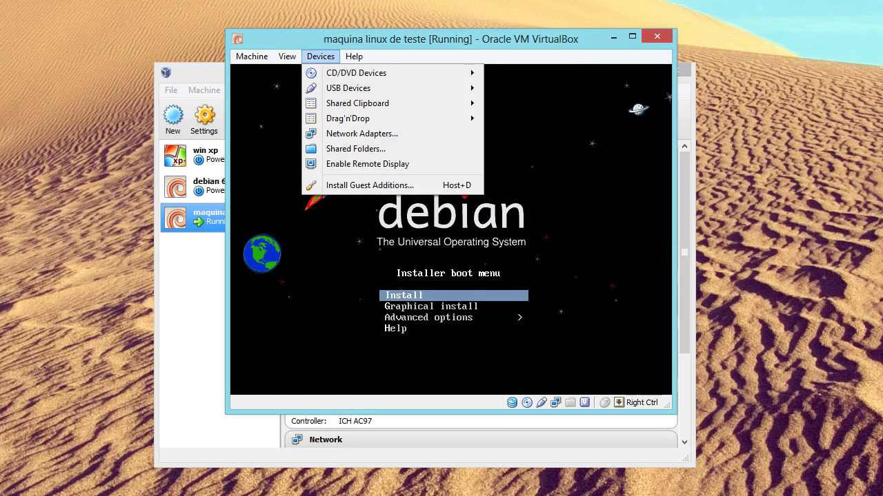
pyautogui.press('Right')
pyautogui.press('Down')
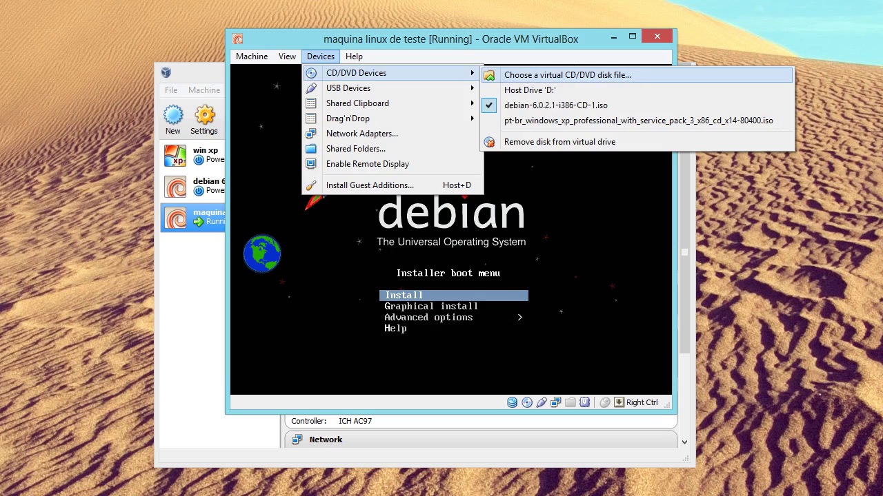
pyautogui.press('Down')
pyautogui.press('Down')
pyautogui.press('Down')
pyautogui.press('Down')
pyautogui.press('Down')
pyautogui.press('Down')
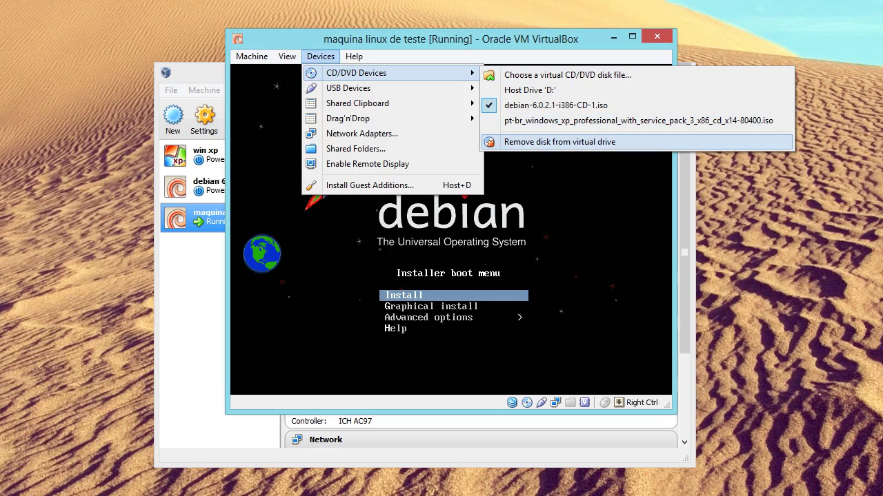
pyautogui.press('Up')
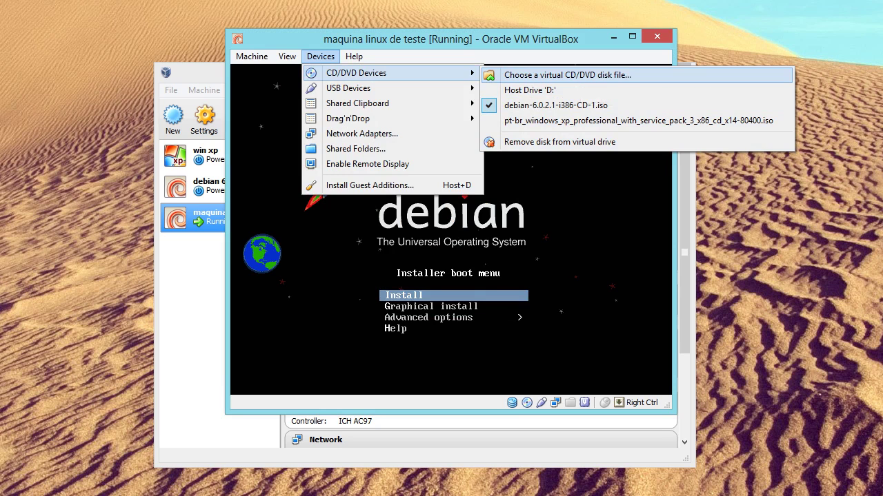
pyautogui.press('Return')
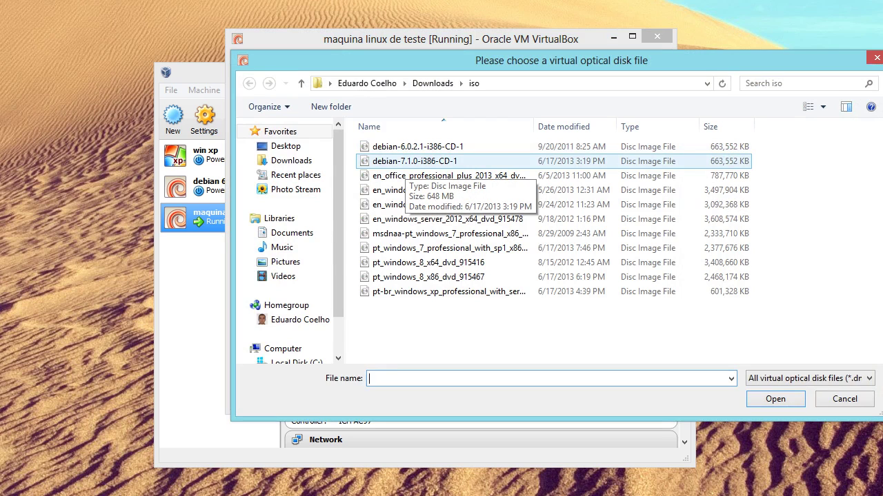
pyautogui.click(413, 161)
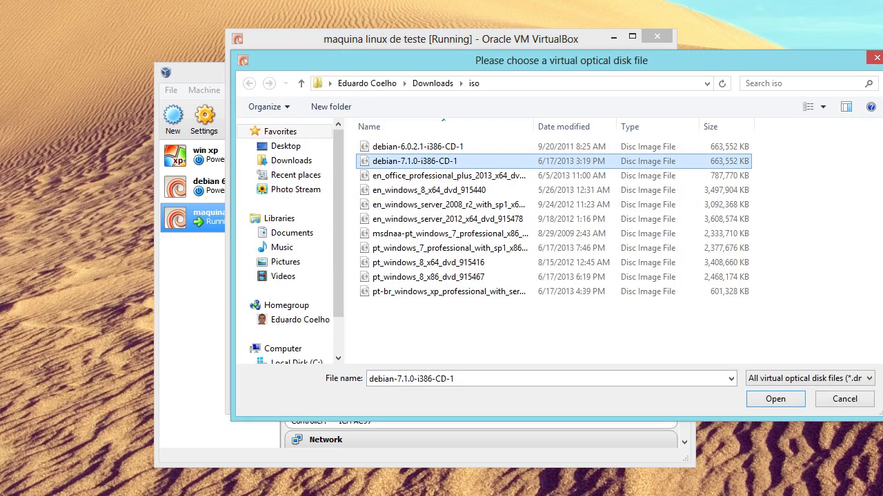
pyautogui.press('Return')
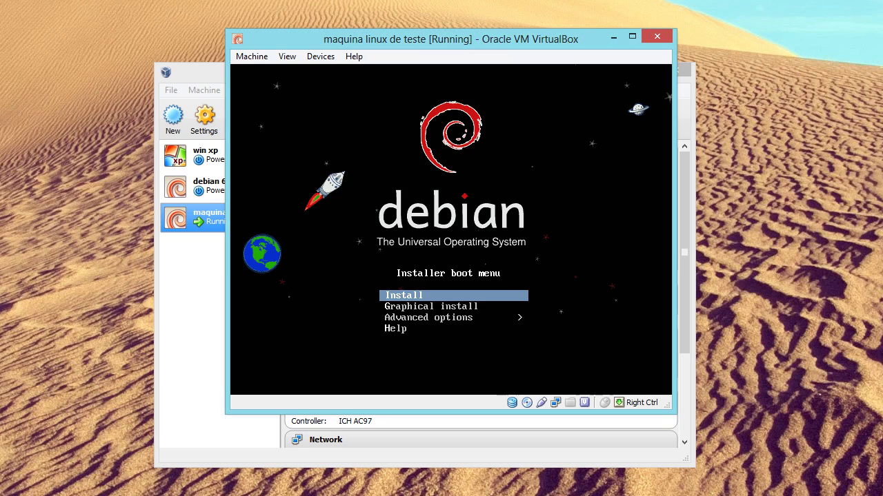
# - Reset the running virtual machine to boot from the newly loaded disc image
pyautogui.click(251, 57)
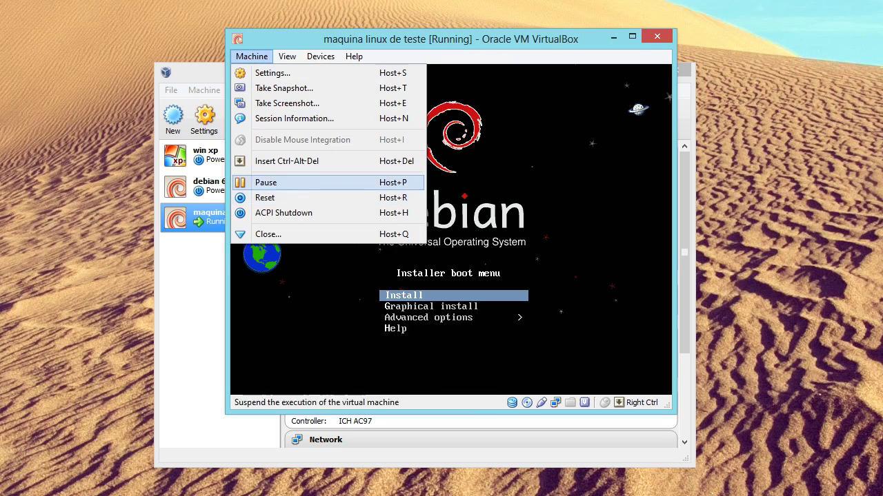
pyautogui.click(265, 198)
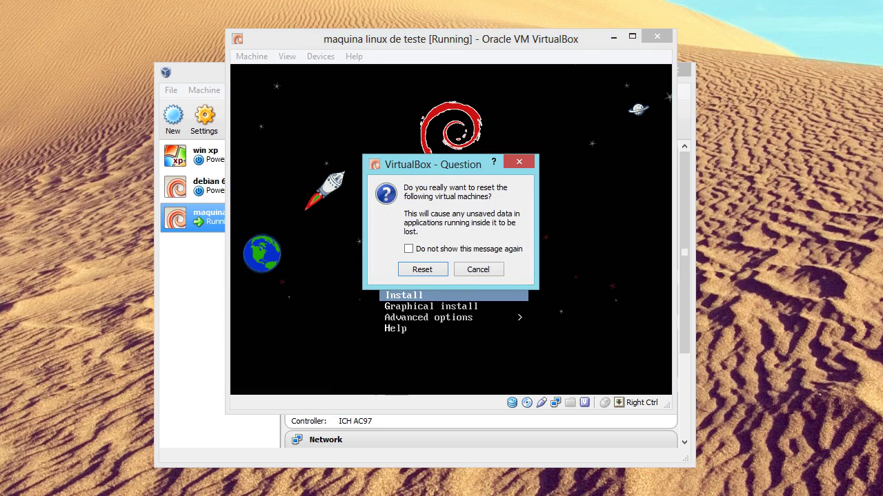
pyautogui.press('Return')
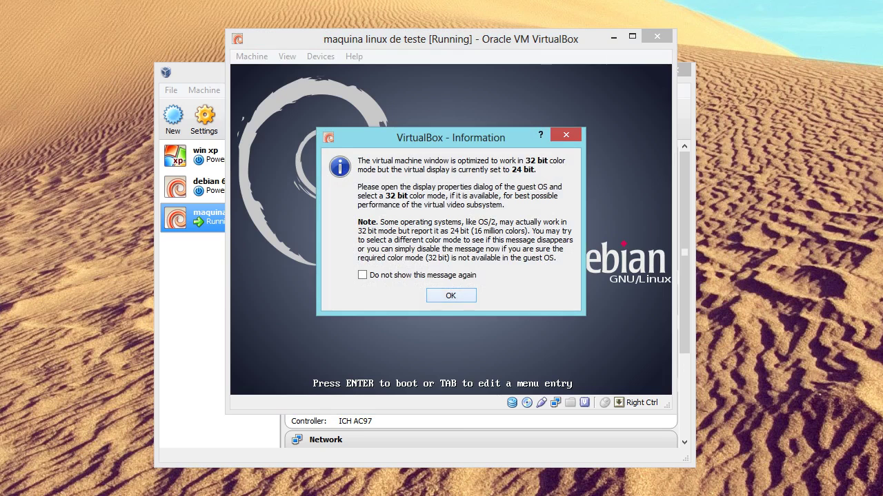
# - Start the text-mode Install option from the Debian installer boot menu, dismissing the colour mode messages
pyautogui.press('Return')
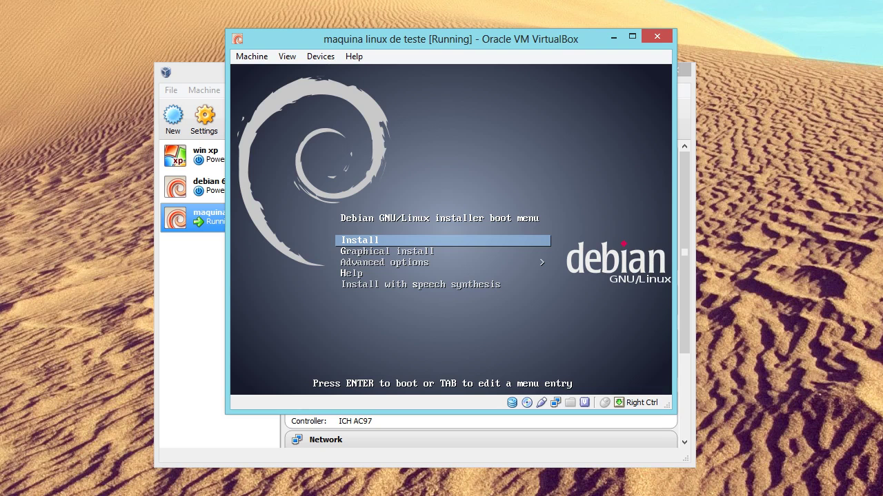
pyautogui.press('Return')
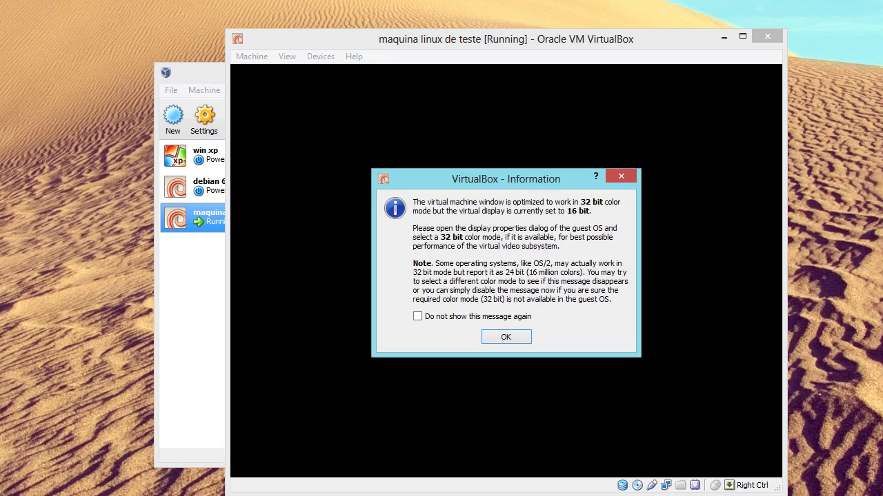
pyautogui.press('Return')
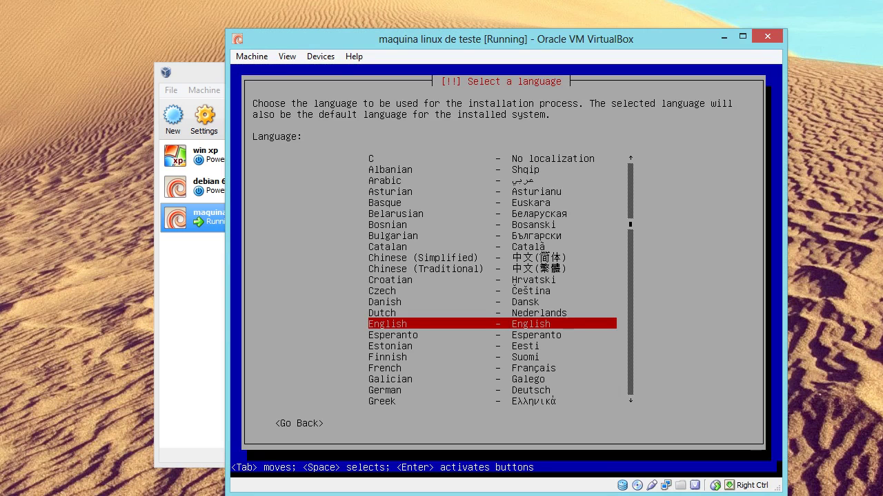
# - Choose English as the installation language and United States as the location
pyautogui.press('Down')
pyautogui.press('Up')
pyautogui.press('Return')
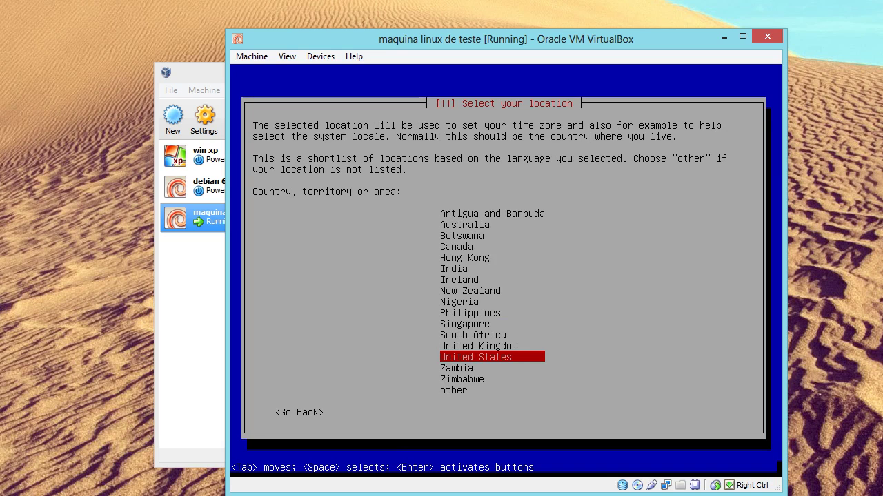
pyautogui.press('Return')
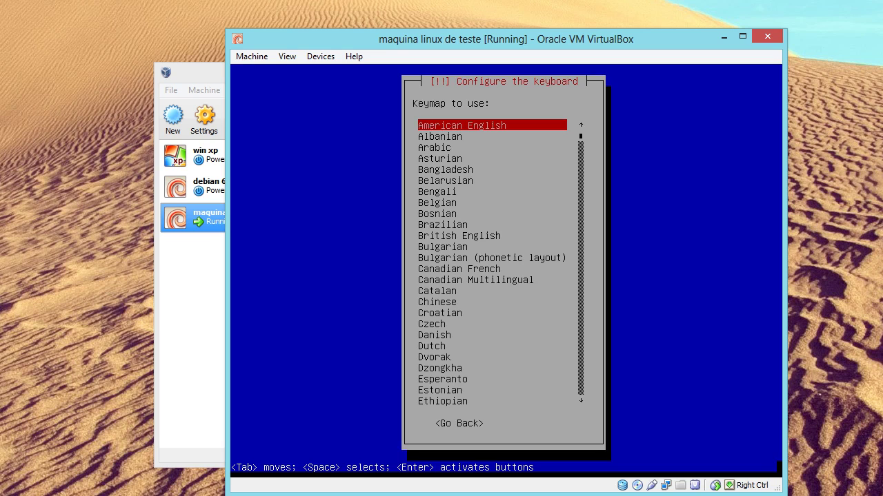
# - Look through the list of available keyboard keymaps down to its end and back up to Brazilian
pyautogui.press('Down')
pyautogui.press('Down')
pyautogui.press('Down')
pyautogui.press('Down')
pyautogui.press('Down')
pyautogui.press('Down')
pyautogui.press('Down')
pyautogui.press('Down')
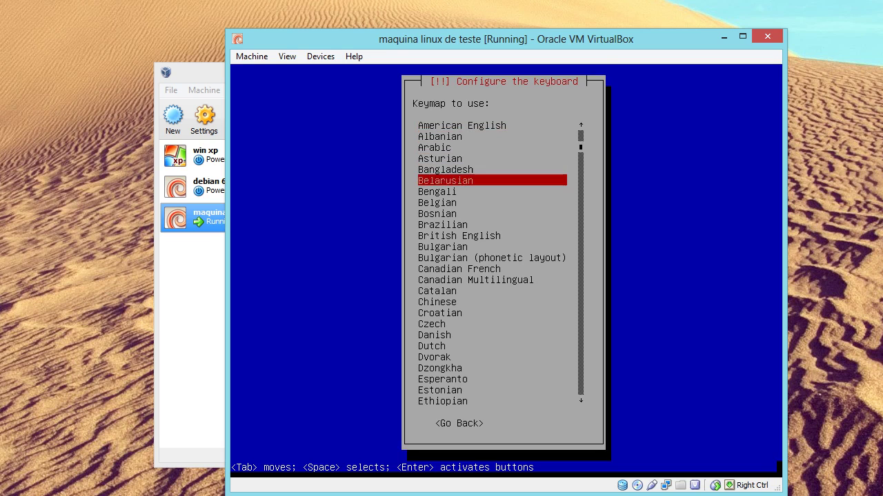
pyautogui.press('Down')
pyautogui.press('Down')
pyautogui.press('Down')
pyautogui.press('Down')
pyautogui.press('Down')
pyautogui.press('Down')
pyautogui.press('Down')
pyautogui.press('Down')
pyautogui.press('Down')
pyautogui.press('Down')
pyautogui.press('Down')
pyautogui.press('Down')
pyautogui.press('Down')
pyautogui.press('Down')
pyautogui.press('Down')
pyautogui.press('Down')
pyautogui.press('Down')
pyautogui.press('Down')
pyautogui.press('Down')
pyautogui.press('Down')
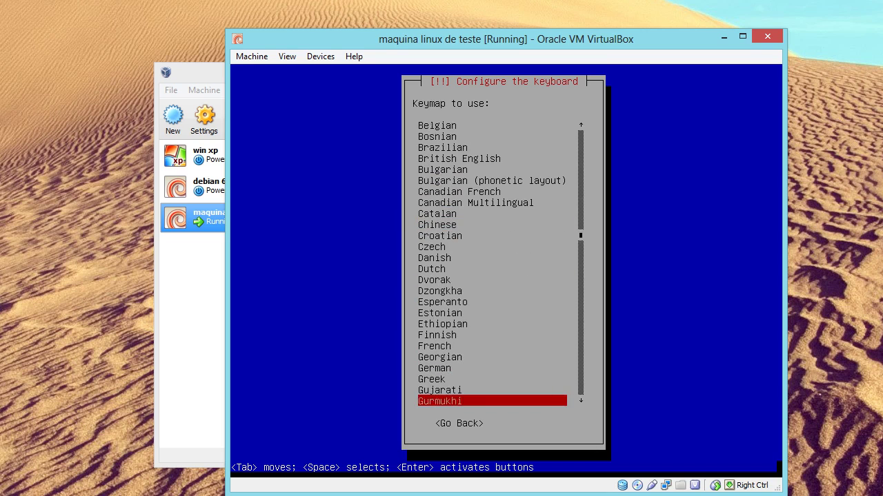
pyautogui.press('Down')
pyautogui.press('Down')
pyautogui.press('Down')
pyautogui.press('Down')
pyautogui.press('Down')
pyautogui.press('Down')
pyautogui.press('Down')
pyautogui.press('Down')
pyautogui.press('Down')
pyautogui.press('Down')
pyautogui.press('Down')
pyautogui.press('Down')
pyautogui.press('Down')
pyautogui.press('Down')
pyautogui.press('Down')
pyautogui.press('Down')
pyautogui.press('Down')
pyautogui.press('Down')
pyautogui.press('Down')
pyautogui.press('Down')
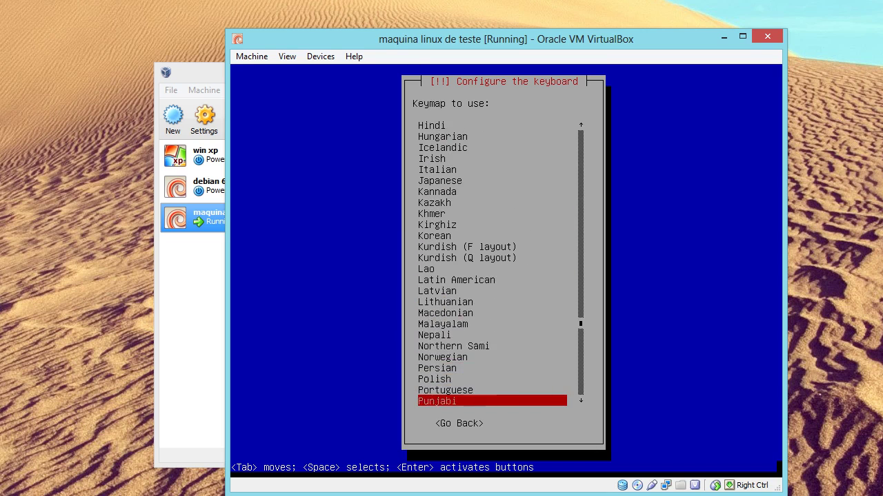
pyautogui.press('Down')
pyautogui.press('Up')
pyautogui.press('Up')
pyautogui.press('Down')
pyautogui.press('Down')
pyautogui.press('Up')
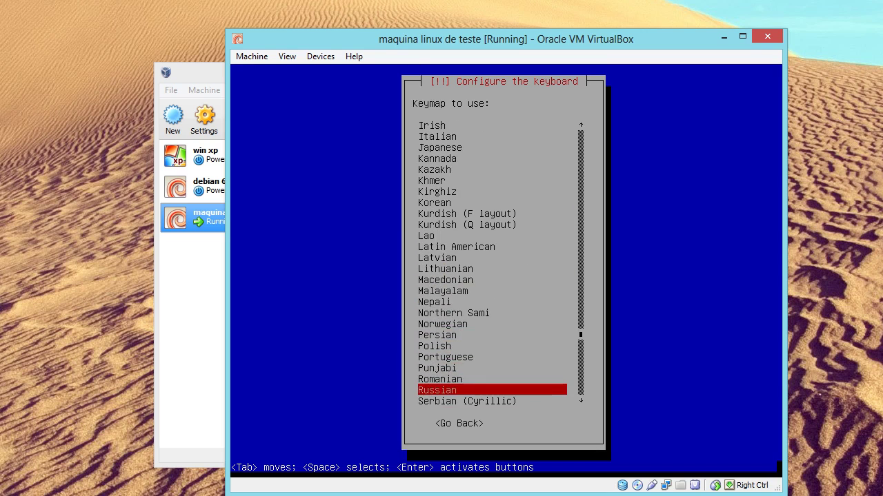
pyautogui.press('Down')
pyautogui.press('Down')
pyautogui.press('Down')
pyautogui.press('Down')
pyautogui.press('Down')
pyautogui.press('Down')
pyautogui.press('Down')
pyautogui.press('Down')
pyautogui.press('Down')
pyautogui.press('Down')
pyautogui.press('Down')
pyautogui.press('Down')
pyautogui.press('Down')
pyautogui.press('Down')
pyautogui.press('Down')
pyautogui.press('Down')
pyautogui.press('Down')
pyautogui.press('Up')
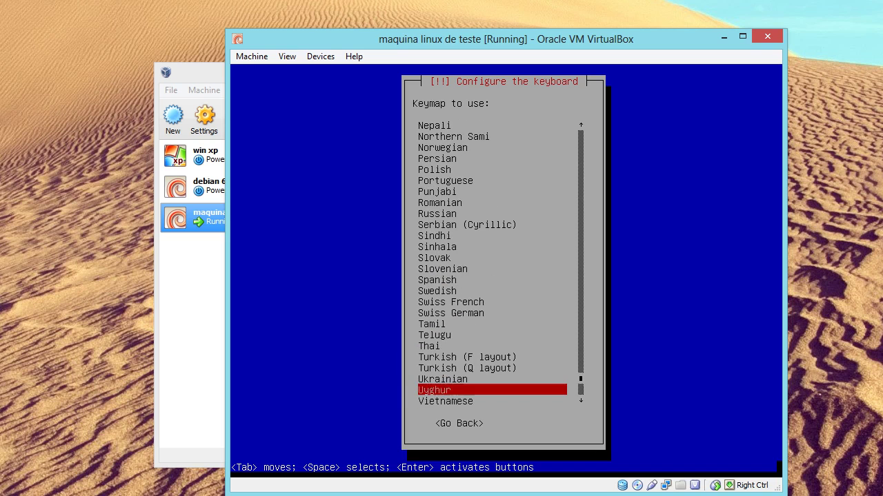
pyautogui.press('Up')
pyautogui.press('Up')
pyautogui.press('Up')
pyautogui.press('Up')
pyautogui.press('Up')
pyautogui.press('Up')
pyautogui.press('Up')
pyautogui.press('Up')
pyautogui.press('Up')
pyautogui.press('Up')
pyautogui.press('Up')
pyautogui.press('Up')
pyautogui.press('Up')
pyautogui.press('Up')
pyautogui.press('Up')
pyautogui.press('Up')
pyautogui.press('Up')
pyautogui.press('Up')
pyautogui.press('Up')
pyautogui.press('Up')
pyautogui.press('Up')
pyautogui.press('Up')
pyautogui.press('Up')
pyautogui.press('Up')
pyautogui.press('Up')
pyautogui.press('Up')
pyautogui.press('Up')
pyautogui.press('Up')
pyautogui.press('Up')
pyautogui.press('Up')
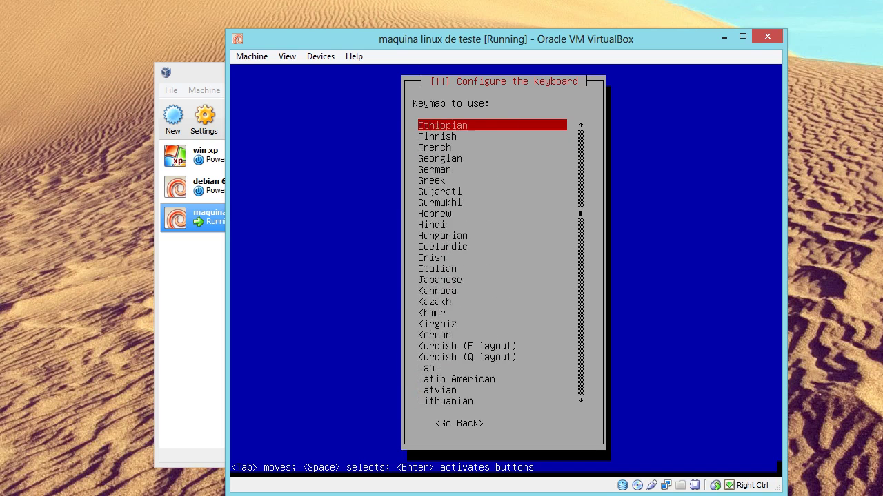
pyautogui.press('Up')
pyautogui.press('Up')
pyautogui.press('Up')
pyautogui.press('Up')
pyautogui.press('Up')
pyautogui.press('Up')
pyautogui.press('Up')
pyautogui.press('Up')
pyautogui.press('Up')
pyautogui.press('Up')
pyautogui.press('Up')
pyautogui.press('Up')
pyautogui.press('Up')
pyautogui.press('Up')
pyautogui.press('Up')
pyautogui.press('Up')
pyautogui.press('Up')
pyautogui.press('Up')
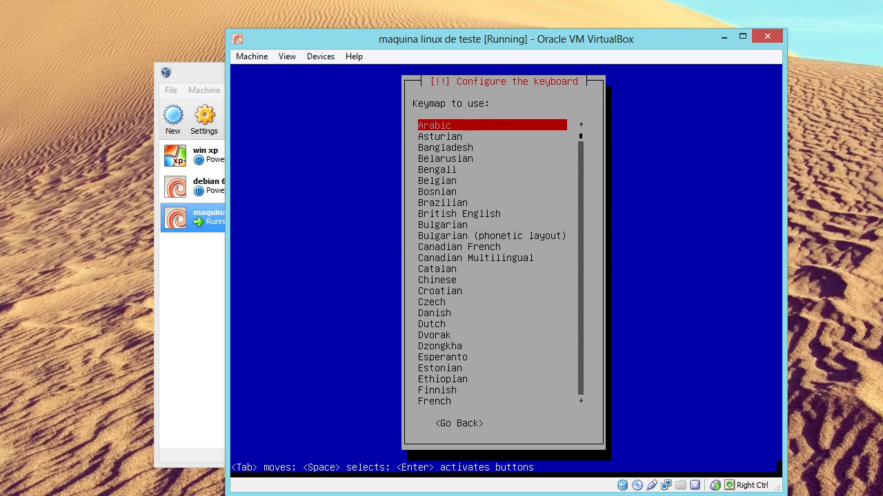
pyautogui.press('Down')
pyautogui.press('Down')
pyautogui.press('Down')
pyautogui.press('Down')
pyautogui.press('Down')
pyautogui.press('Down')
pyautogui.press('Down')
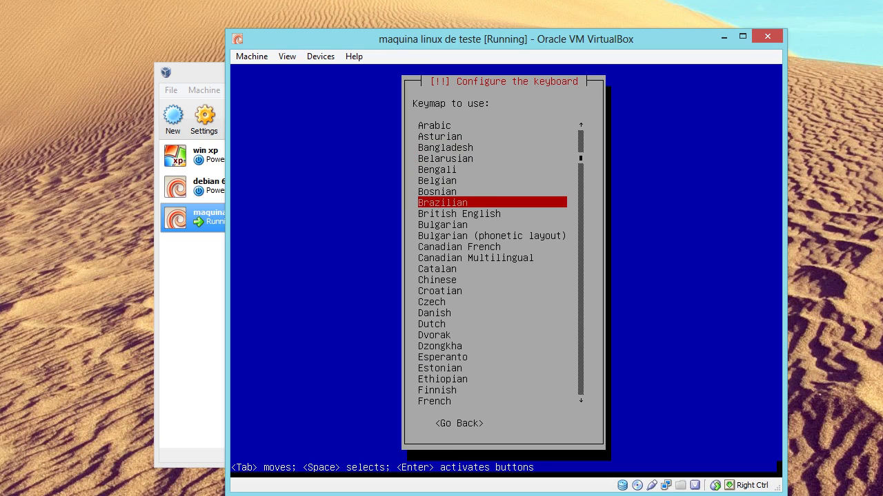
# - Choose American English as the keyboard keymap and continue the installation
pyautogui.press('Up')
pyautogui.press('Up')
pyautogui.press('Up')
pyautogui.press('Up')
pyautogui.press('Up')
pyautogui.press('Up')
pyautogui.press('Up')
pyautogui.press('Up')
pyautogui.press('Up')
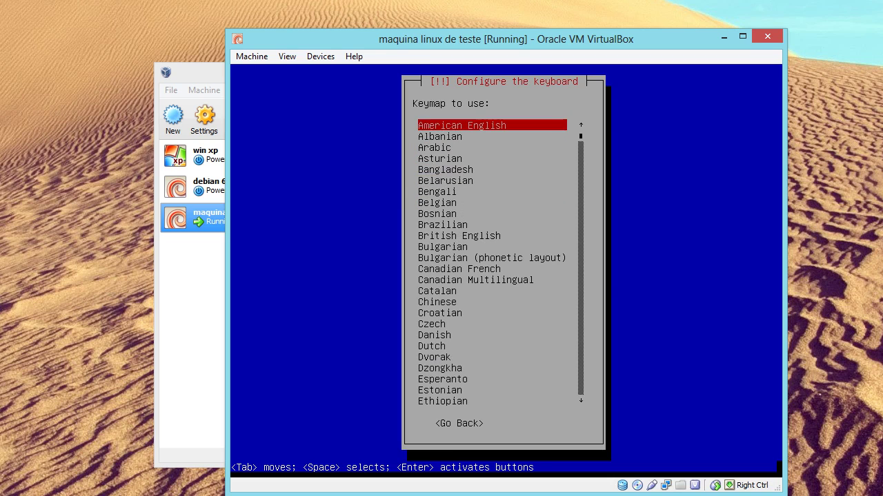
pyautogui.press('Down')
pyautogui.press('Up')
pyautogui.press('Return')
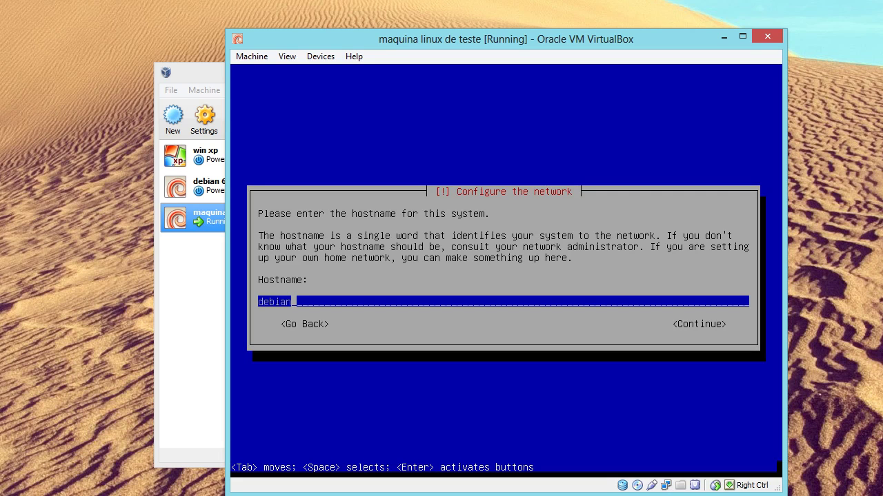
# - Set the system's hostname to host-debian and the domain name to inio.com.br
pyautogui.press('BackSpace')
pyautogui.press('BackSpace')
pyautogui.press('BackSpace')
pyautogui.press('BackSpace')
pyautogui.press('BackSpace')
pyautogui.press('BackSpace')
pyautogui.write('host-debian')
pyautogui.press('Return')
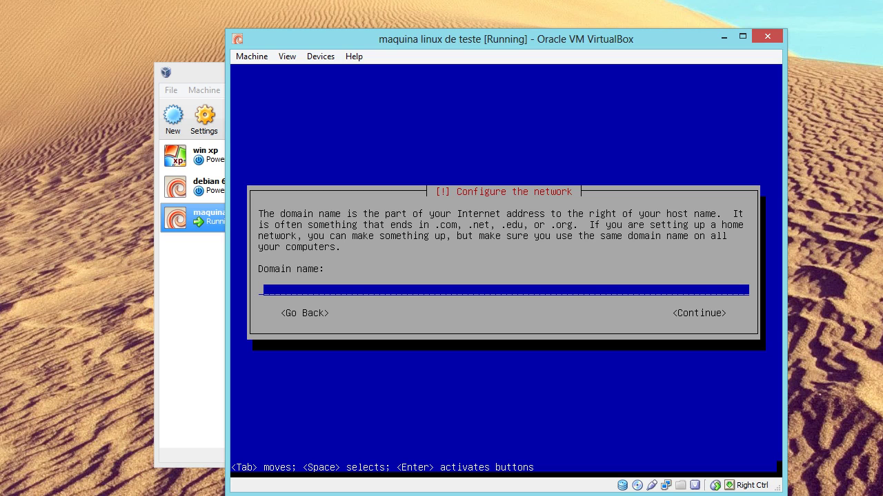
pyautogui.write('inio.com.br')
pyautogui.press('Return')
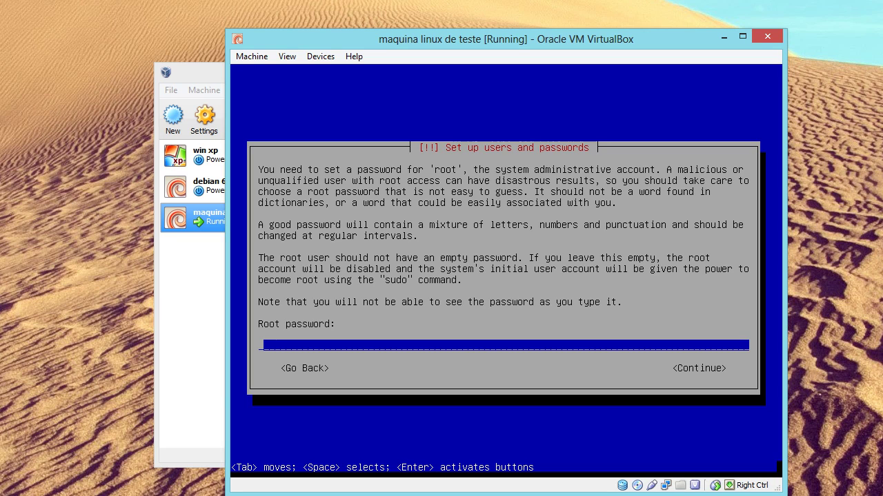
# - Try to set the root password, entering it and re-entering it for verification
pyautogui.write('***********')
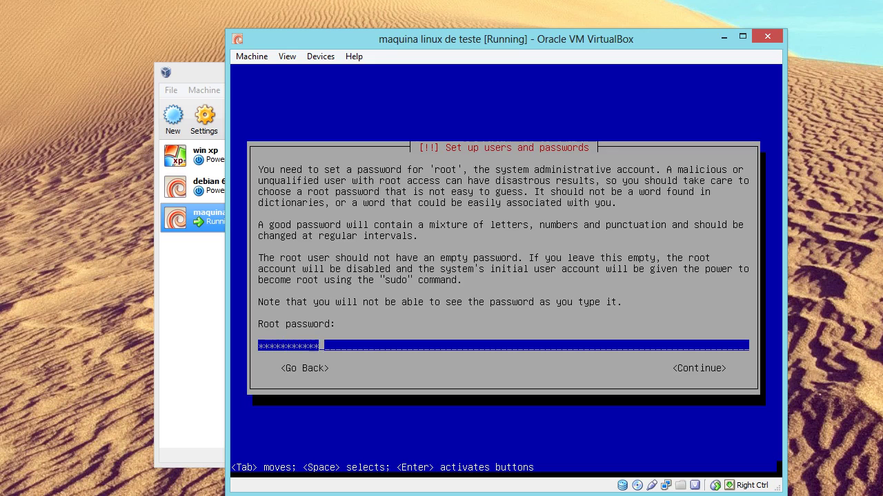
pyautogui.press('Return')
pyautogui.write('******')
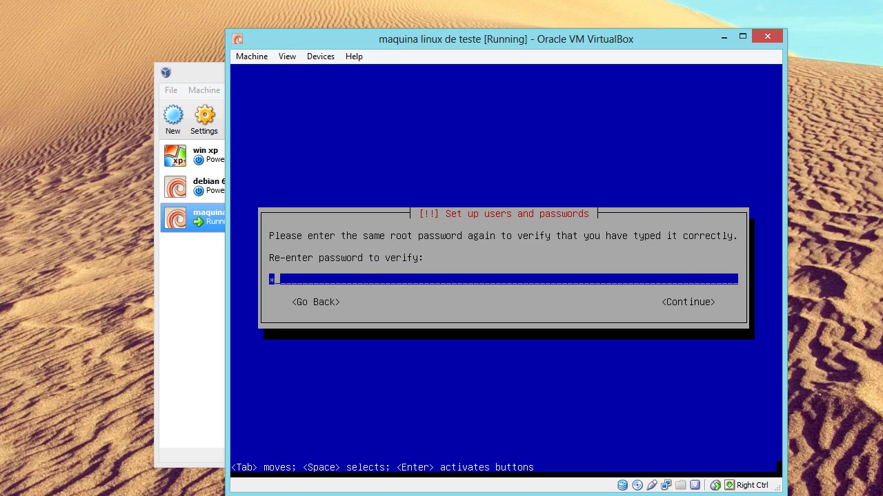
pyautogui.write('******')
pyautogui.press('Return')
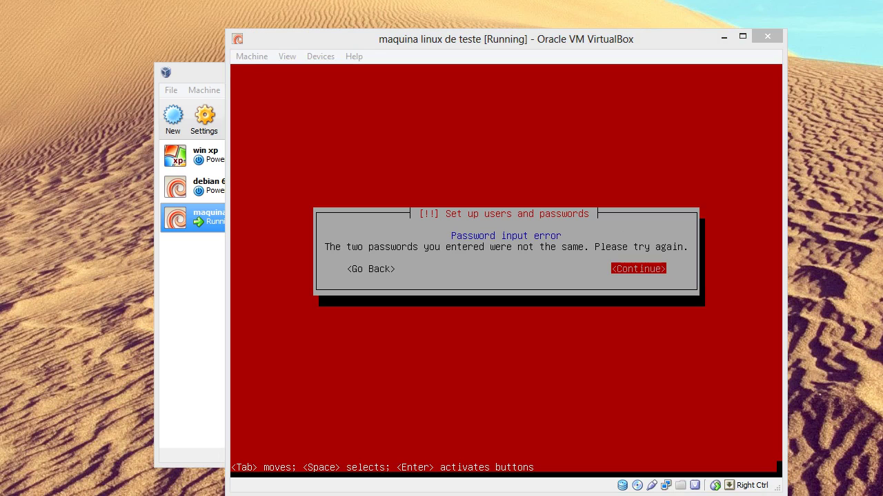
pyautogui.press('Return')
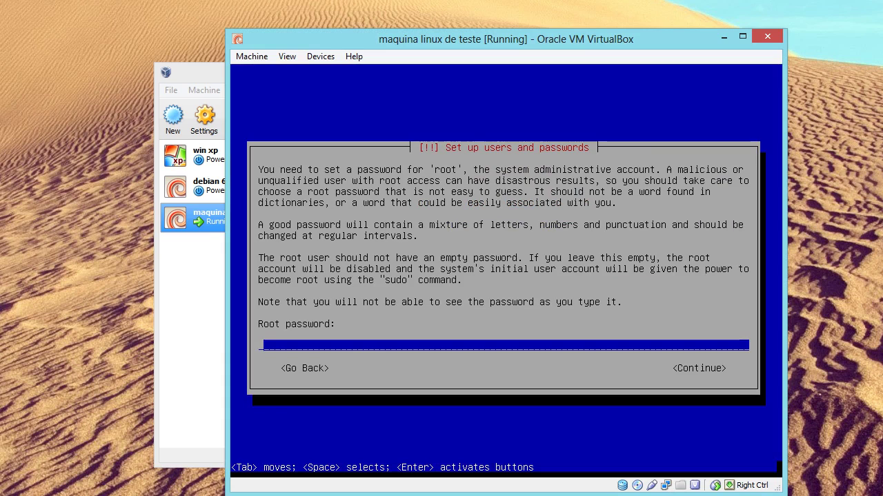
# - Set the root password again, entering it and re-entering it for verification
pyautogui.write('*********')
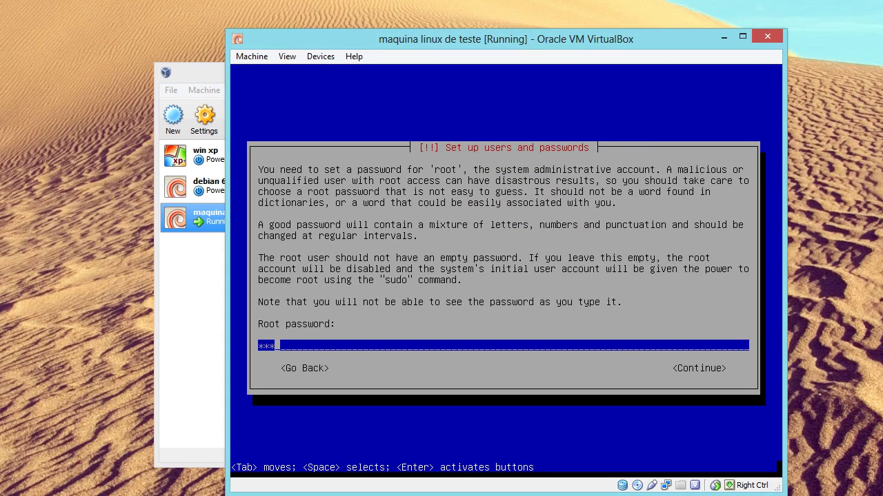
pyautogui.write('***')
pyautogui.press('Return')
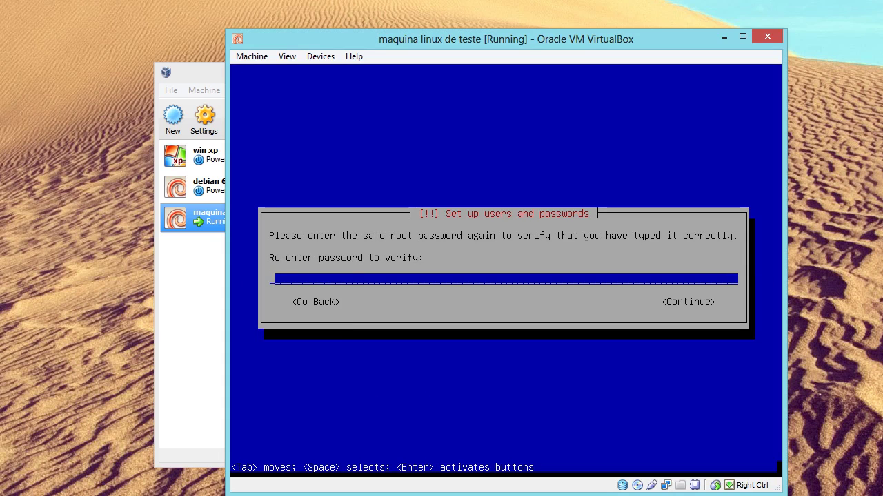
pyautogui.write('**********')
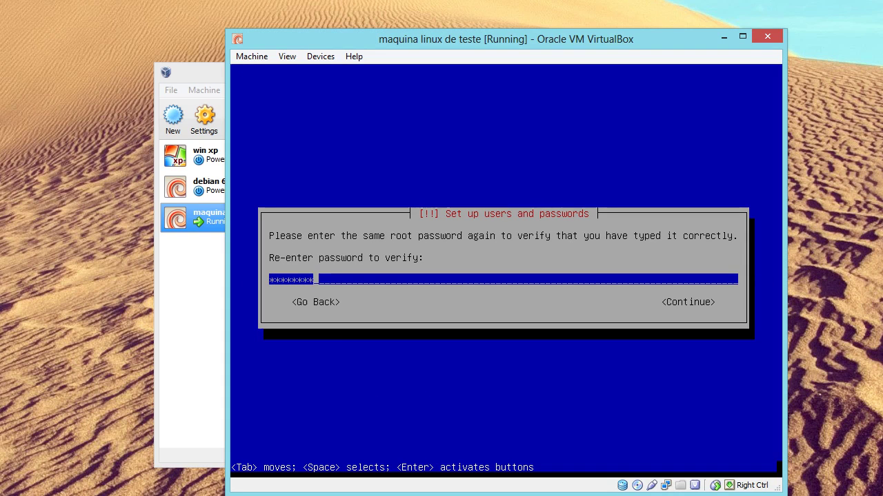
pyautogui.write('**')
pyautogui.press('Return')
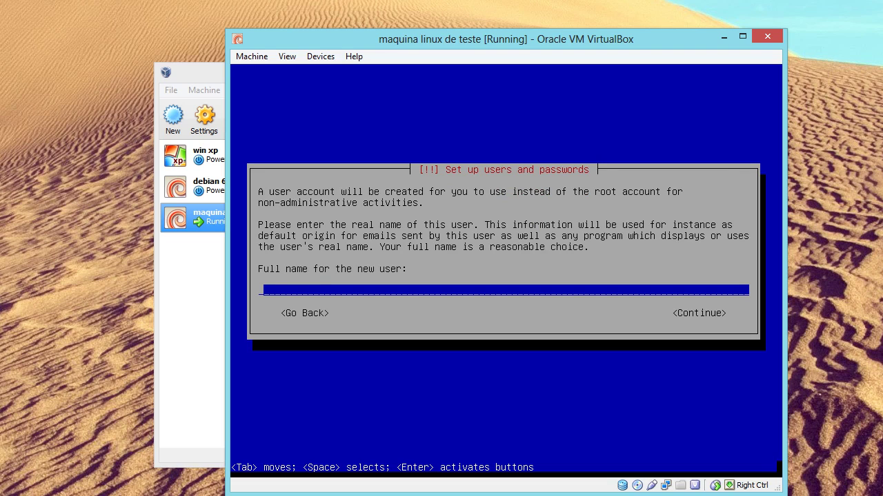
# - Enter the new user's full name and accept the suggested username for the account
pyautogui.write('coelho')
pyautogui.press('Return')
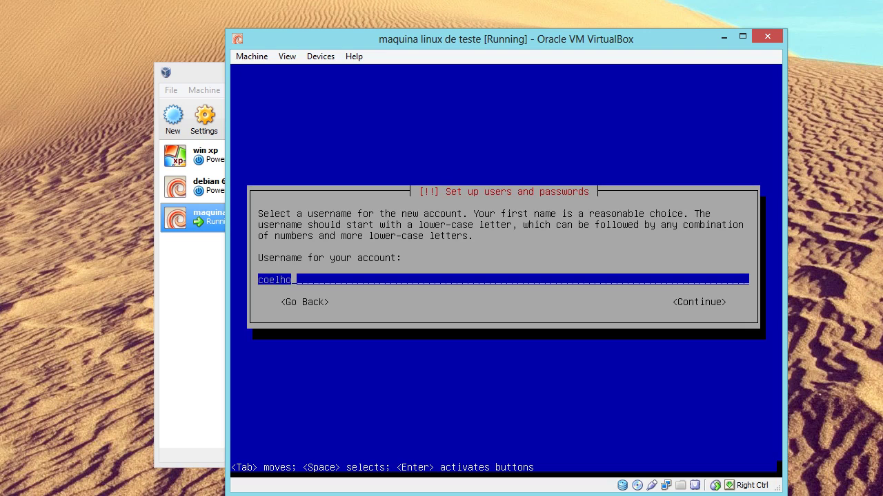
pyautogui.press('Return')
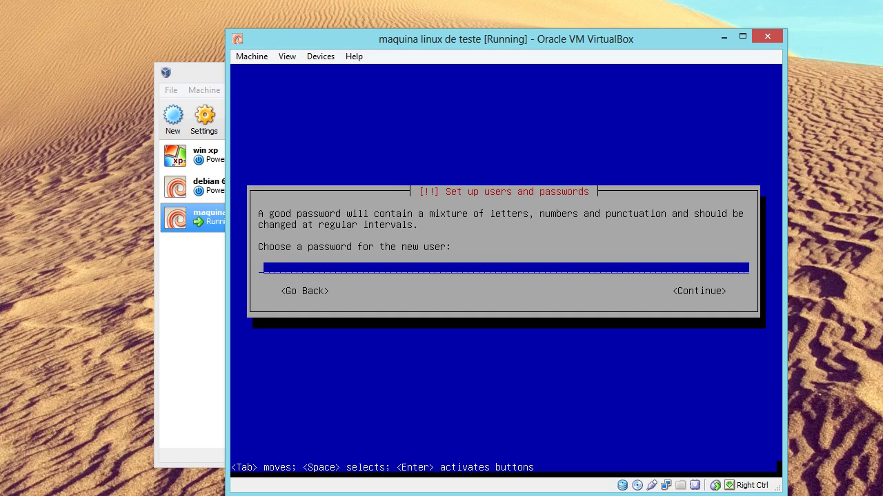
# - Set the new user's password, entering it and re-entering it for verification
pyautogui.write('************')
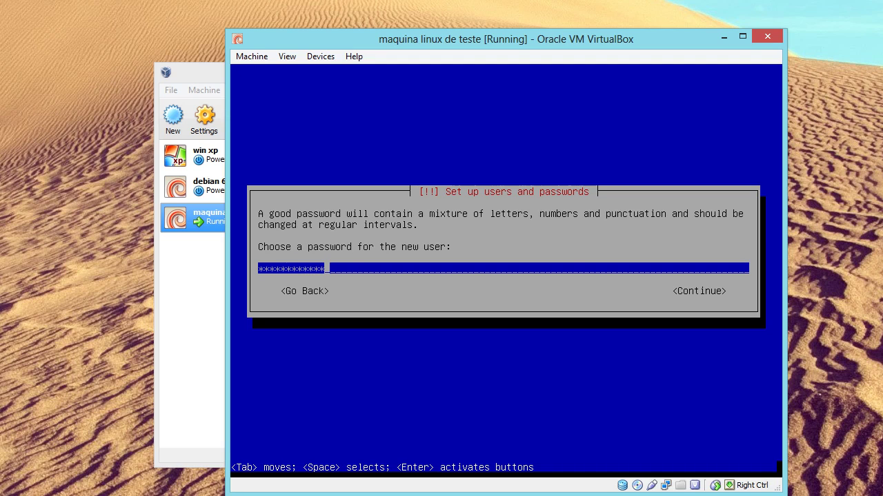
pyautogui.press('Return')
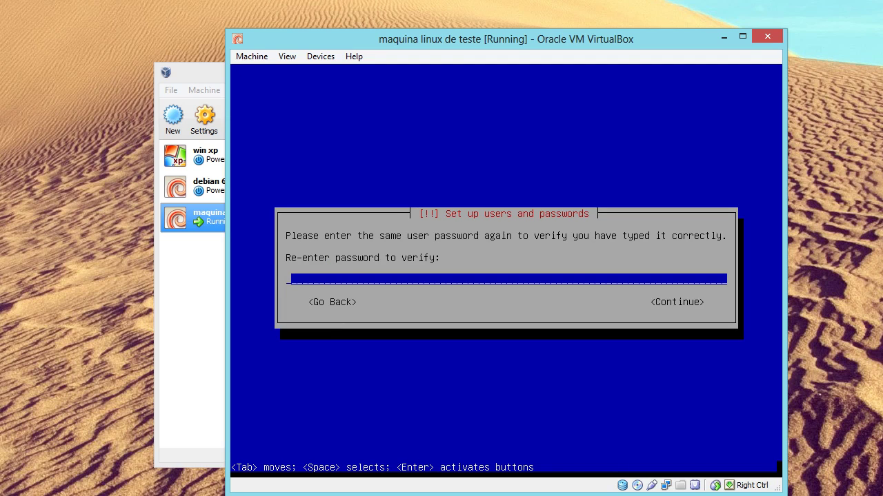
pyautogui.write('************')
pyautogui.press('Return')
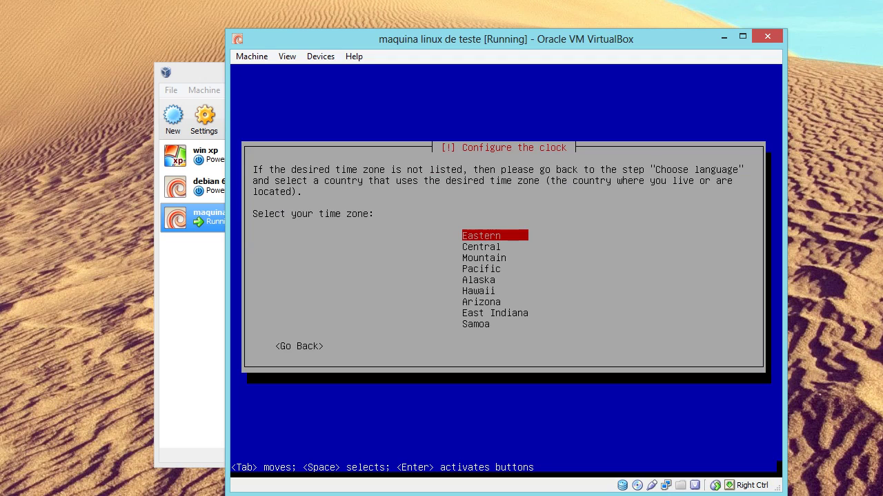
# - Look through the list of available time zones and return to its first entry
pyautogui.press('Down')
pyautogui.press('Down')
pyautogui.press('Down')
pyautogui.press('Down')
pyautogui.press('Down')
pyautogui.press('Down')
pyautogui.press('Down')
pyautogui.press('Down')
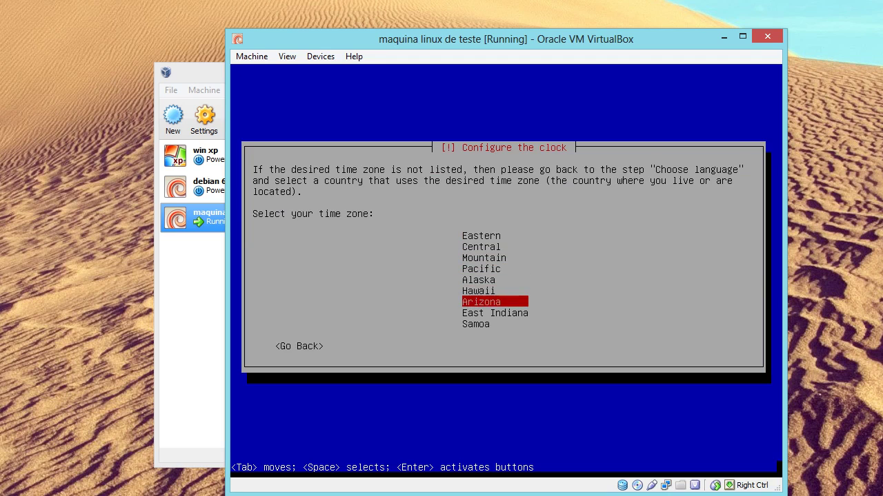
pyautogui.press('Up')
pyautogui.press('Up')
pyautogui.press('Up')
pyautogui.press('Up')
pyautogui.press('Up')
pyautogui.press('Up')
pyautogui.press('Up')
pyautogui.press('Up')
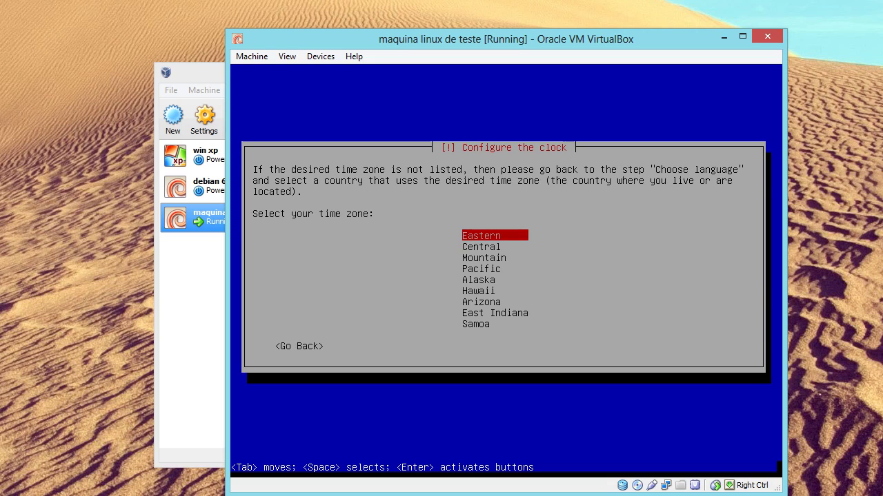
# - Choose Eastern as the time zone and continue the installation
pyautogui.press('Down')
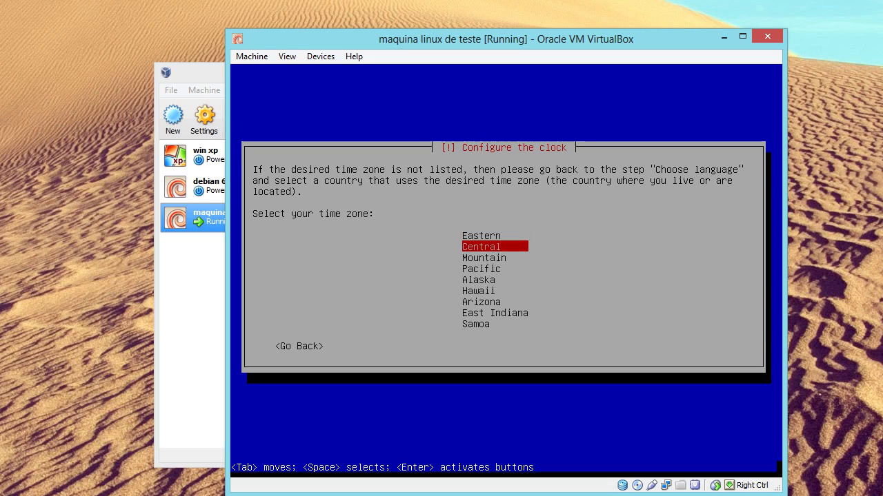
pyautogui.press('Up')
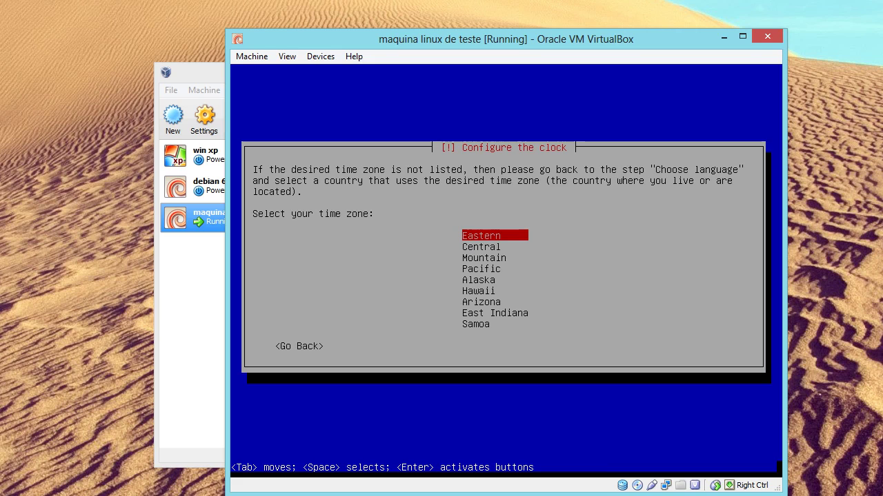
pyautogui.press('Return')
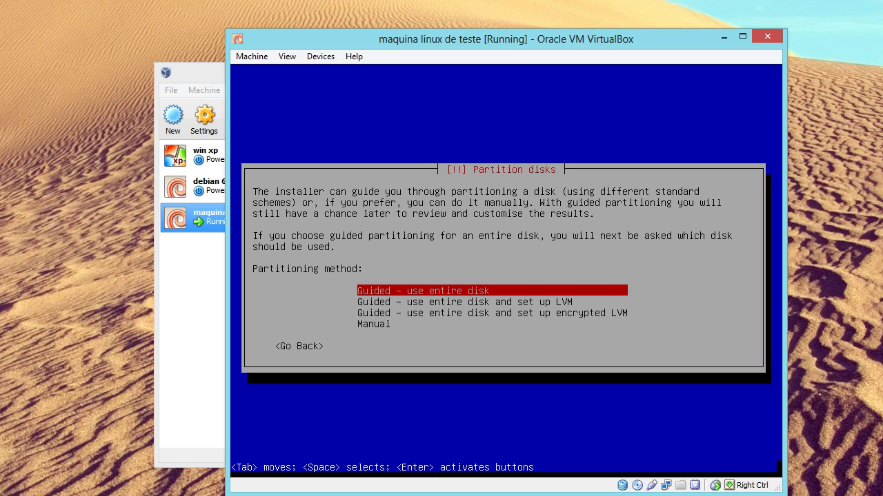
# - Set up guided partitioning of the entire 8.6 GB sda disk with a separate /home partition
pyautogui.press('Return')
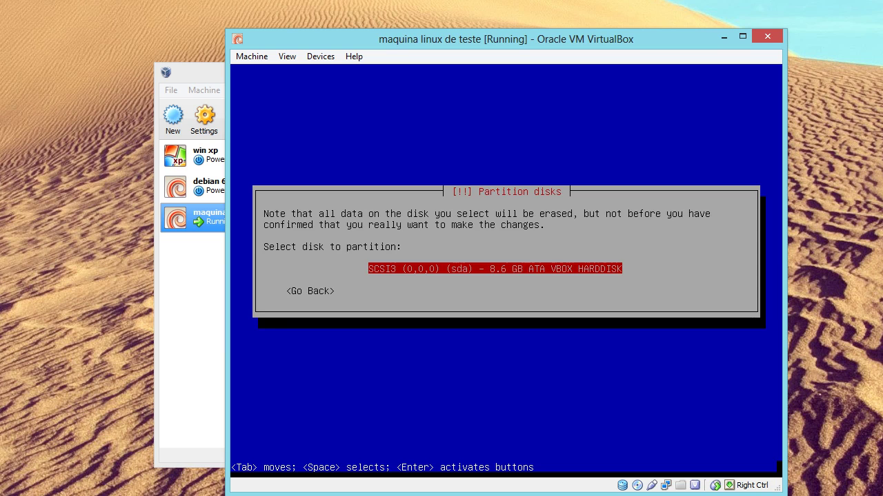
pyautogui.press('Return')
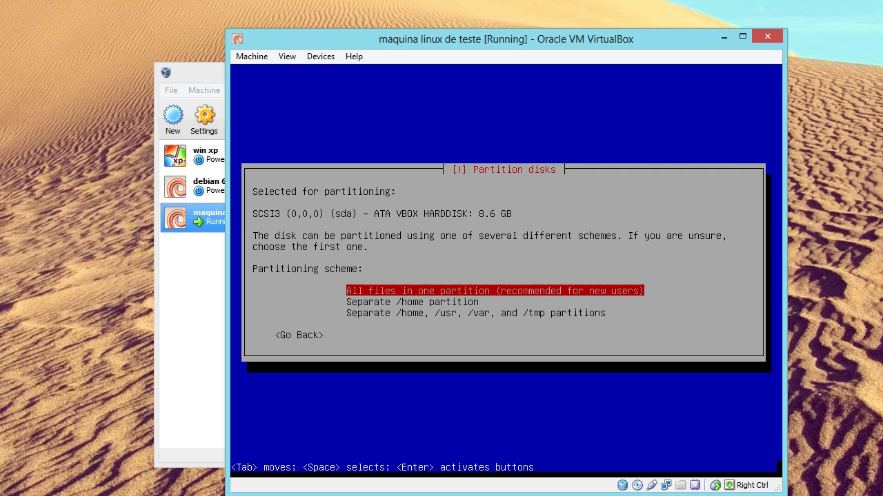
pyautogui.press('Down')
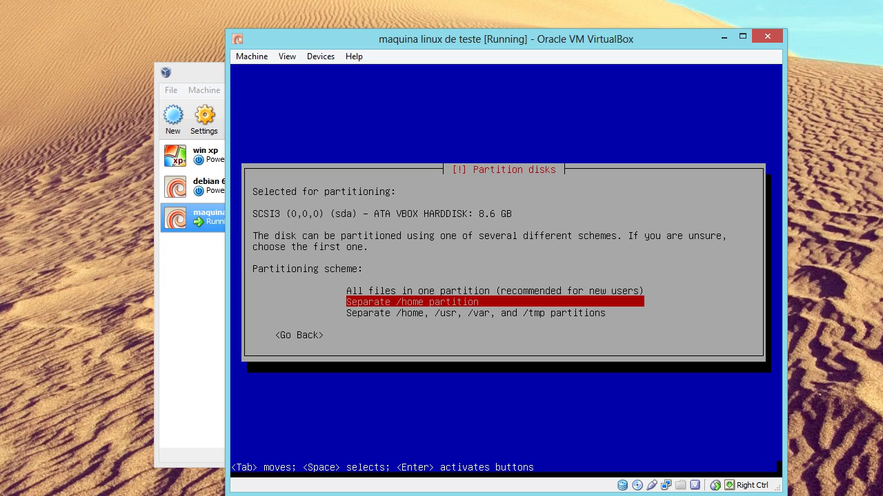
pyautogui.press('Return')
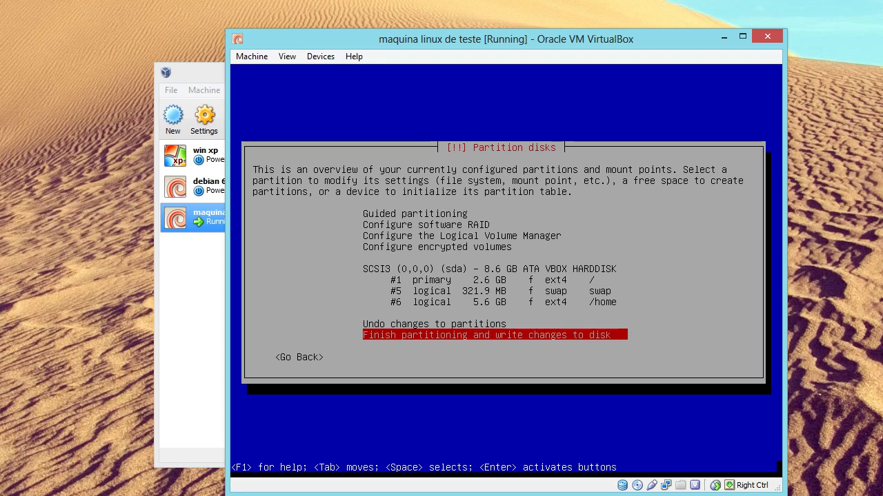
# - Finish partitioning and confirm writing the changes to the disk
pyautogui.press('Up')
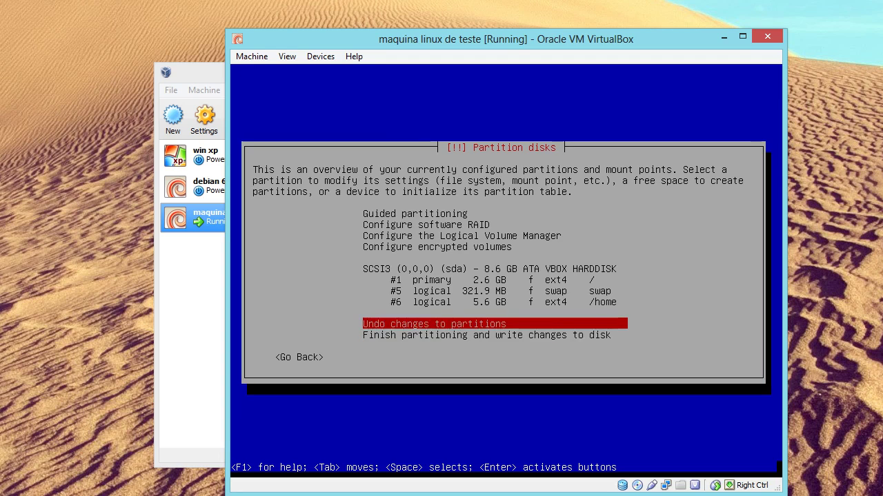
pyautogui.press('Down')
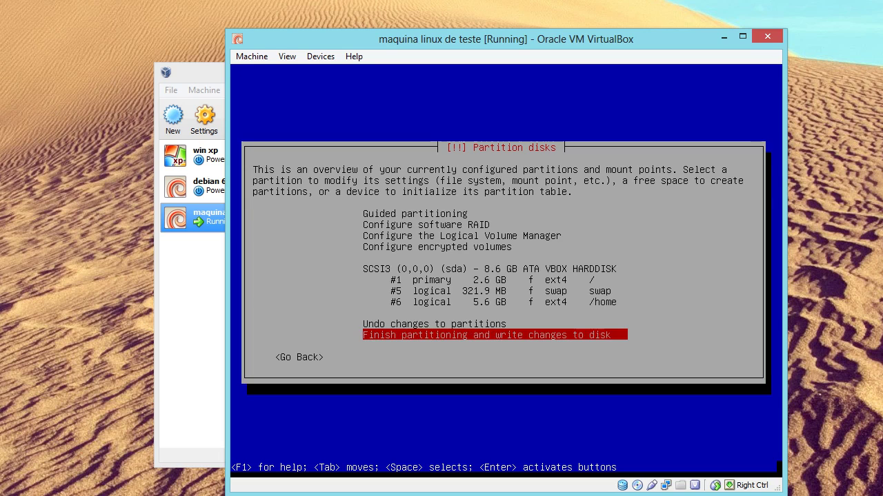
pyautogui.press('Return')
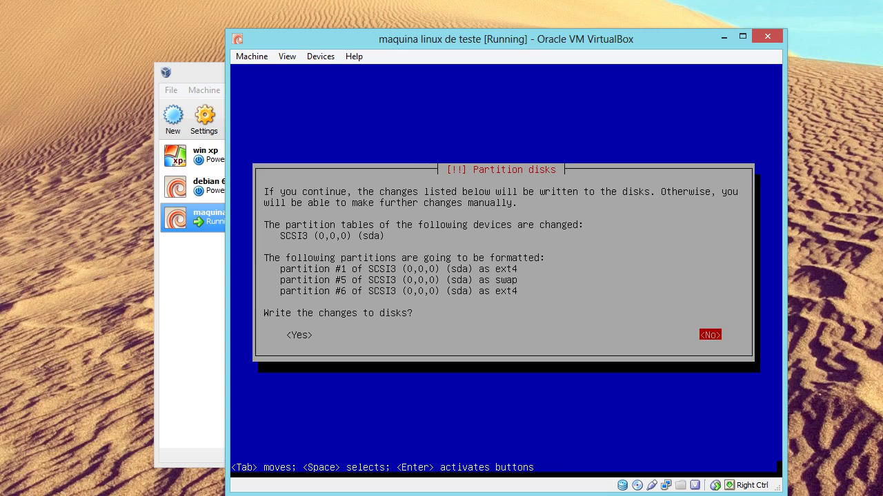
pyautogui.press('Tab')
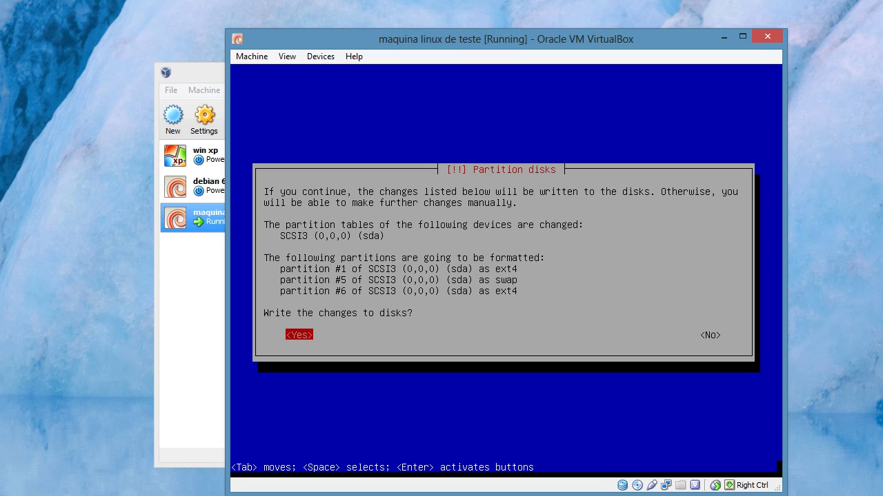
pyautogui.press('Return')
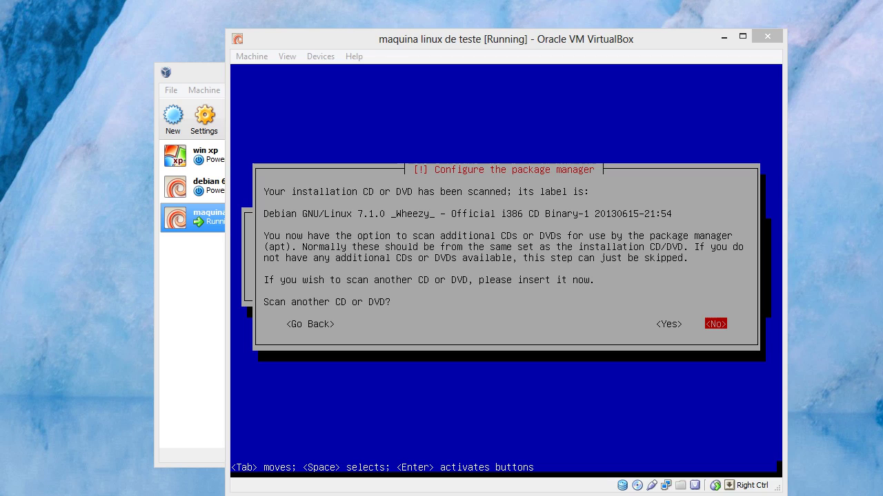
# - Decline scanning another CD or DVD and agree to use a network mirror
pyautogui.hotkey('alt', 'Tab')
pyautogui.press('Return')
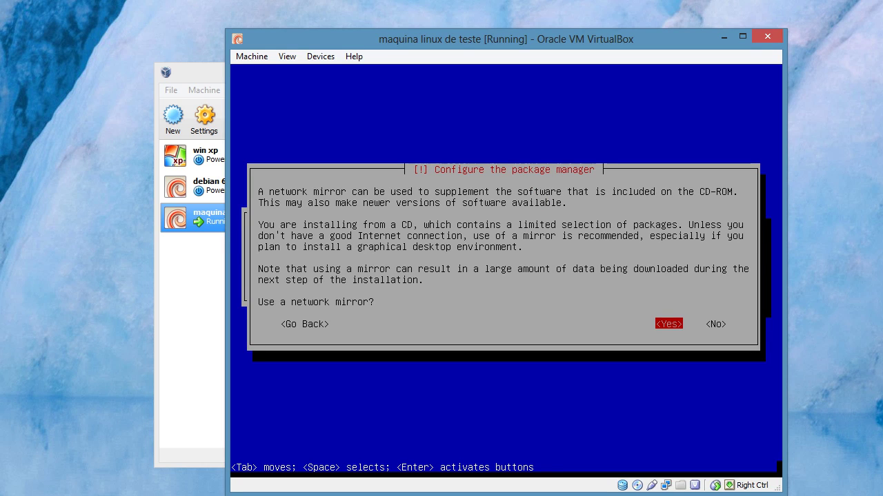
pyautogui.press('Return')
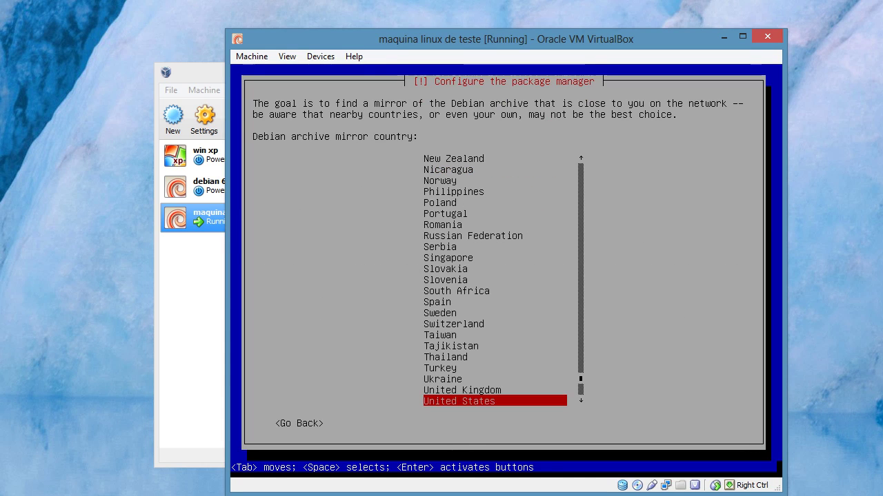
# - Choose Brazil as the Debian archive mirror country
pyautogui.press('Up')
pyautogui.press('Up')
pyautogui.press('Up')
pyautogui.press('Up')
pyautogui.press('Up')
pyautogui.press('Up')
pyautogui.press('Up')
pyautogui.press('Up')
pyautogui.press('Up')
pyautogui.press('Up')
pyautogui.press('Up')
pyautogui.press('Up')
pyautogui.press('Up')
pyautogui.press('Up')
pyautogui.press('Up')
pyautogui.press('Up')
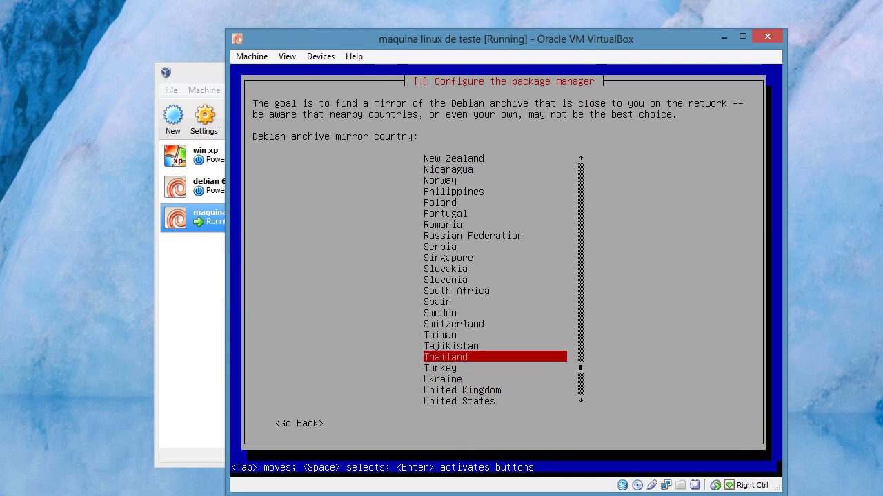
pyautogui.press('Up')
pyautogui.press('Up')
pyautogui.press('Up')
pyautogui.press('Up')
pyautogui.press('Up')
pyautogui.press('Up')
pyautogui.press('Up')
pyautogui.press('Up')
pyautogui.press('Up')
pyautogui.press('Up')
pyautogui.press('Up')
pyautogui.press('Up')
pyautogui.press('Up')
pyautogui.press('Up')
pyautogui.press('Up')
pyautogui.press('Up')
pyautogui.press('Up')
pyautogui.press('Up')
pyautogui.press('Up')
pyautogui.press('Up')
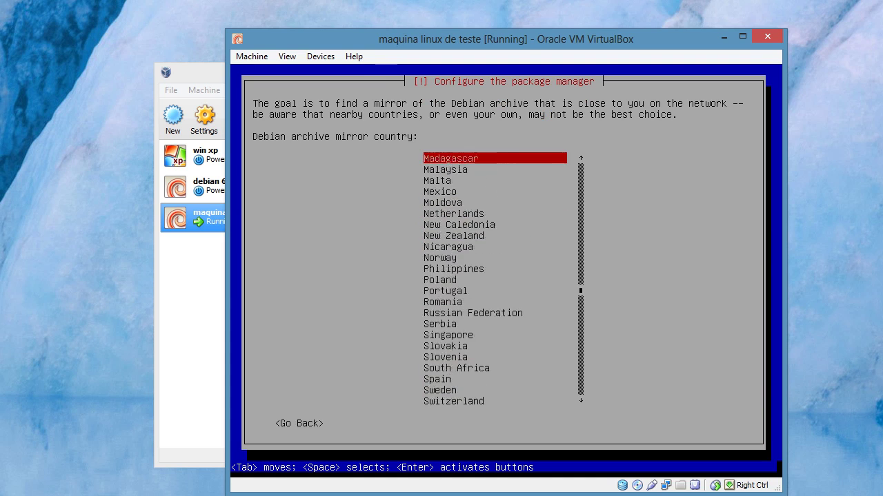
pyautogui.press('Up')
pyautogui.press('Up')
pyautogui.press('Up')
pyautogui.press('Up')
pyautogui.press('Up')
pyautogui.press('Up')
pyautogui.press('Up')
pyautogui.press('Up')
pyautogui.press('Up')
pyautogui.press('Up')
pyautogui.press('Up')
pyautogui.press('Up')
pyautogui.press('Up')
pyautogui.press('Up')
pyautogui.press('Up')
pyautogui.press('Up')
pyautogui.press('Up')
pyautogui.press('Up')
pyautogui.press('Up')
pyautogui.press('Up')
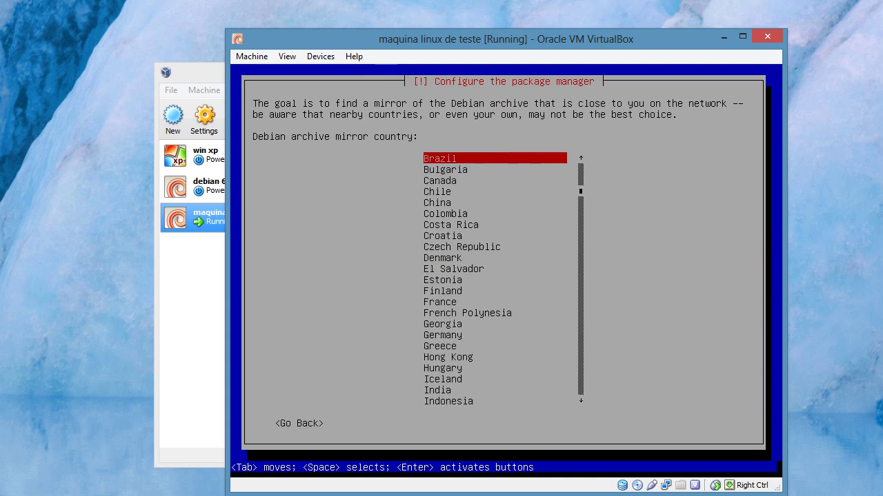
pyautogui.press('Down')
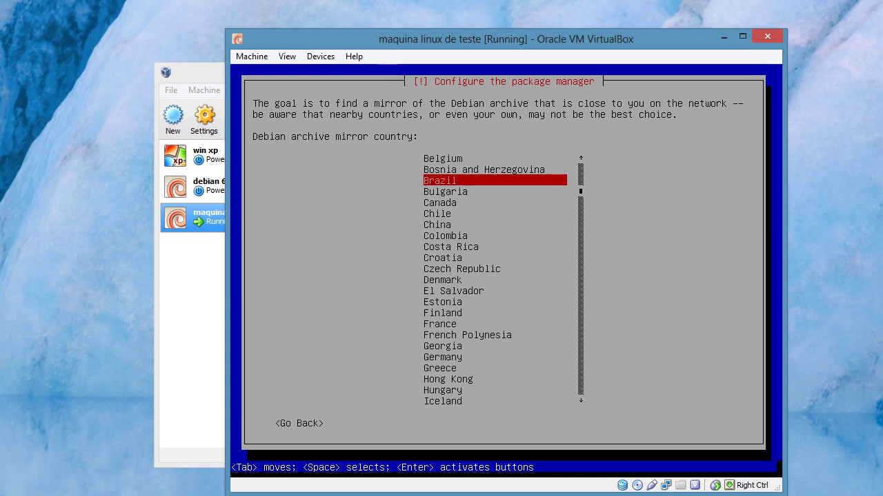
pyautogui.press('Up')
pyautogui.press('Down')
pyautogui.press('Return')
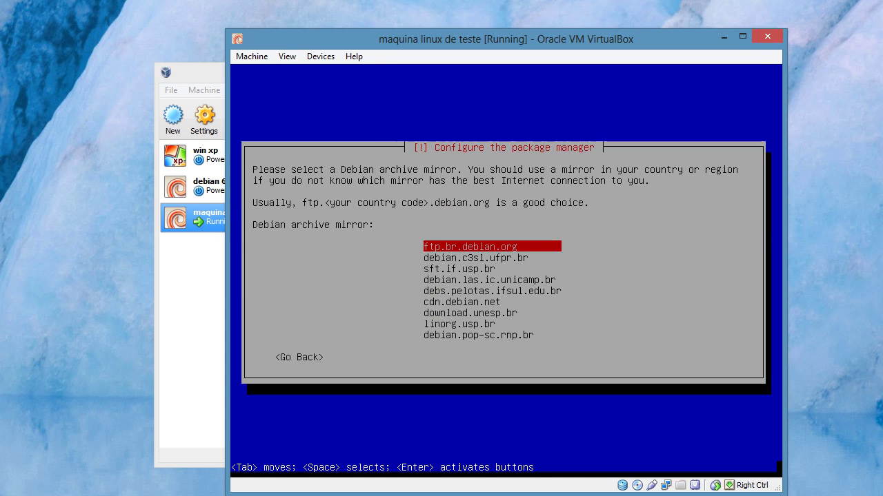
# - Choose ftp.br.debian.org as the Debian archive mirror
pyautogui.press('Down')
pyautogui.press('Up')
pyautogui.press('Down')
pyautogui.press('Up')
pyautogui.press('Return')
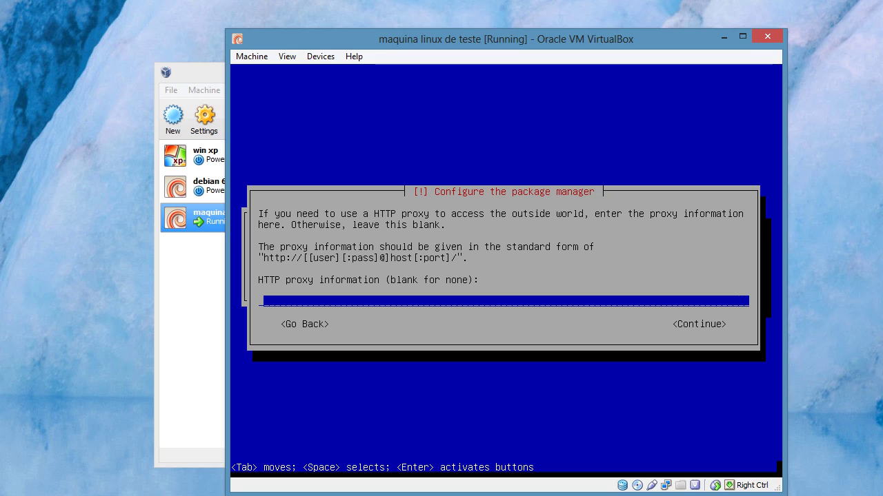
# - Leave the HTTP proxy information blank and decline to participate in the package usage survey
pyautogui.press('Return')
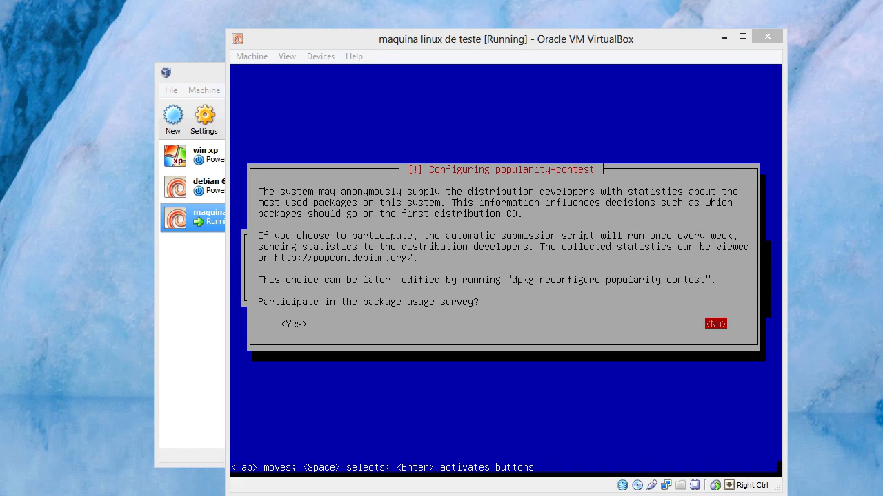
pyautogui.hotkey('alt', 'Tab')
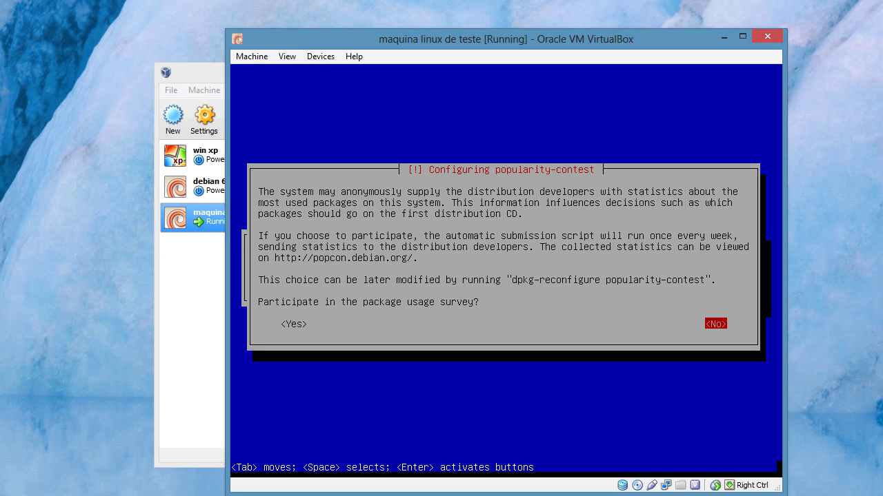
pyautogui.press('Return')
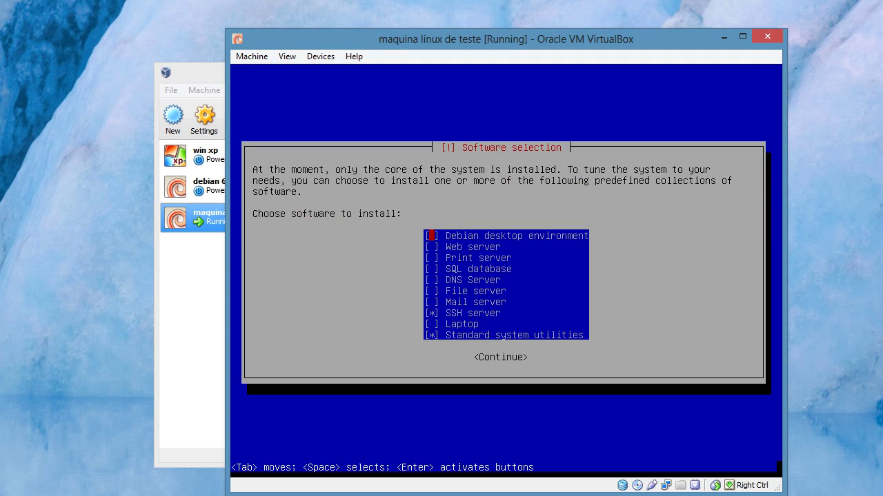
pyautogui.press('Down')
pyautogui.press('Down')
pyautogui.press('Down')
pyautogui.press('Down')
pyautogui.press('Down')
pyautogui.press('Down')
pyautogui.press('Down')
pyautogui.press('Down')
pyautogui.press('Up')
pyautogui.press('Up')
pyautogui.press('space')
pyautogui.press('Up')
pyautogui.press('Up')
pyautogui.press('space')
pyautogui.press('Up')
pyautogui.press('Down')
pyautogui.press('Down')
pyautogui.press('Up')
pyautogui.press('Up')
pyautogui.press('Down')
pyautogui.press('space')
pyautogui.press('Down')
pyautogui.press('Down')
pyautogui.press('space')
pyautogui.press('Down')
pyautogui.press('Down')
pyautogui.press('Down')
pyautogui.press('Up')
pyautogui.press('Up')
pyautogui.press('space')
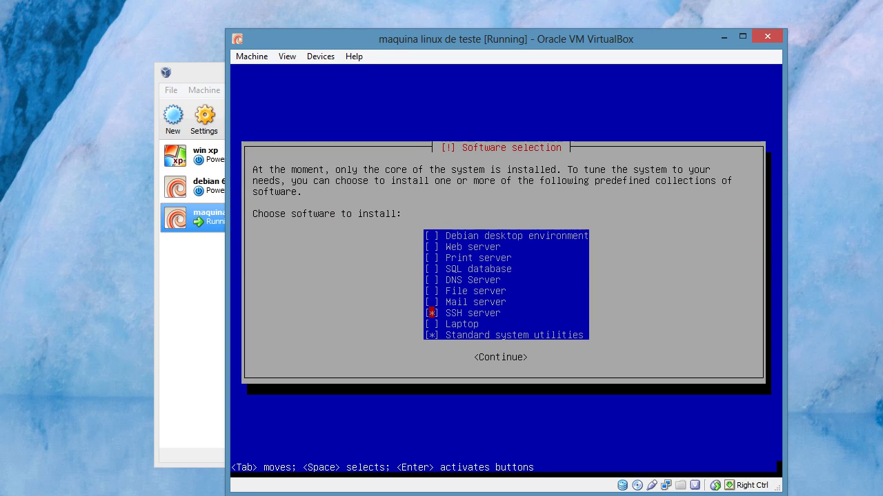
# - Deselect SSH server and Standard system utilities so no software collection is chosen, and continue the installation
pyautogui.press('Down')
pyautogui.press('Down')
pyautogui.press('Up')
pyautogui.press('Up')
pyautogui.press('Up')
pyautogui.press('Down')
pyautogui.press('Down')
pyautogui.press('Down')
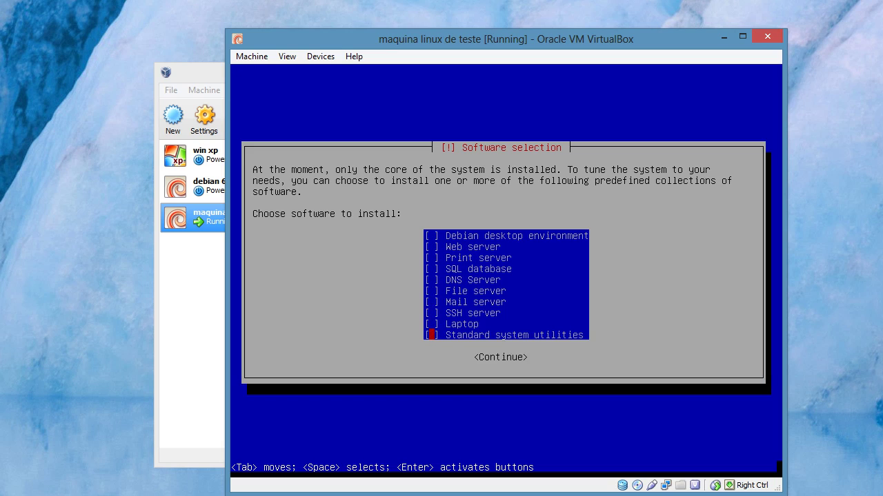
pyautogui.press('Tab')
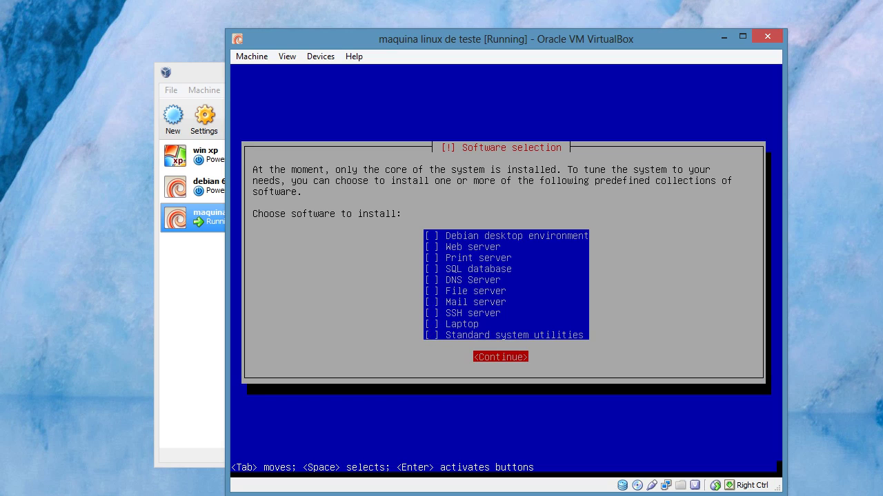
pyautogui.press('Return')
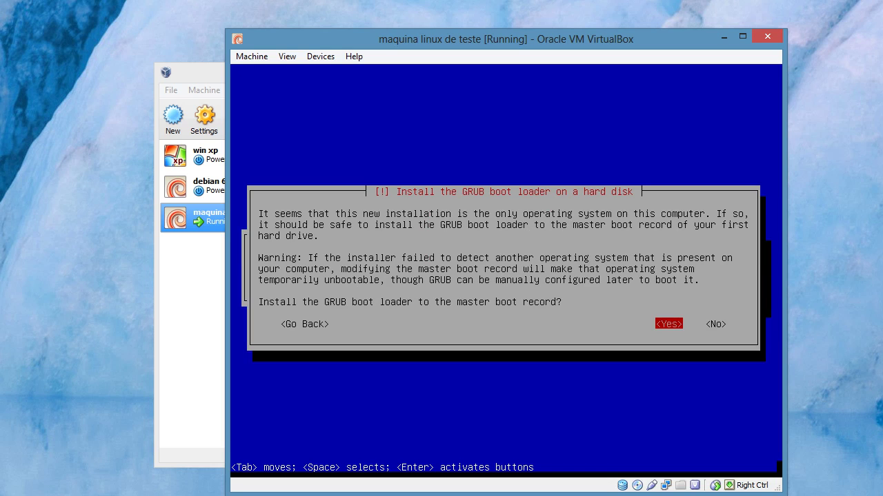
# - Install the GRUB boot loader to the master boot record and finish the installation to boot into the new system
pyautogui.press('Return')
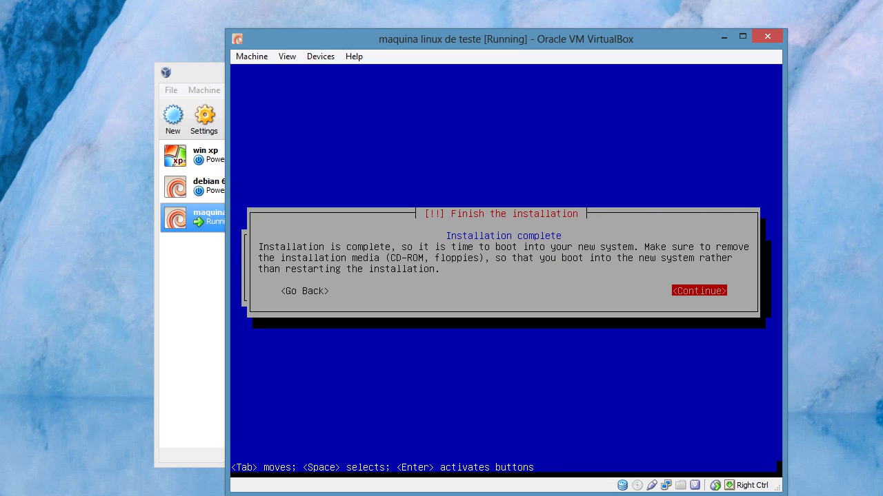
pyautogui.press('Return')
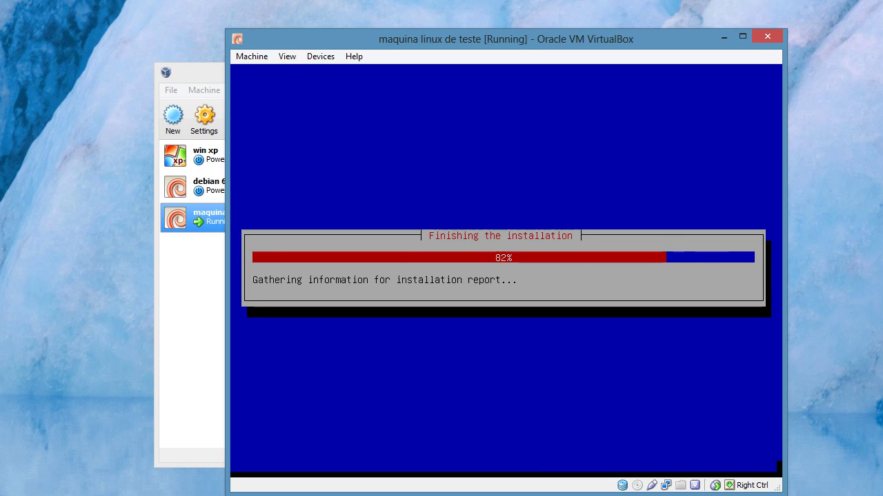
# - Check the virtual machine's CD/DVD device options for a mounted installation disc, leaving the virtual drive as it is
pyautogui.hotkey('alt', 'd')
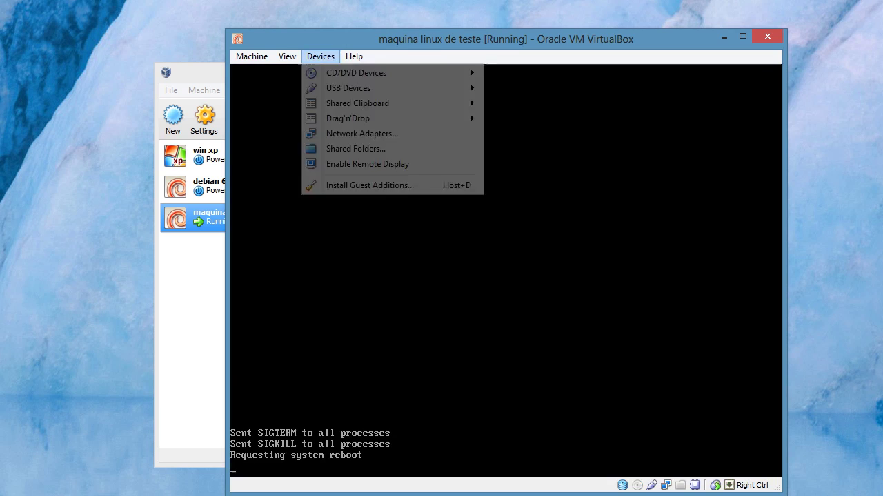
pyautogui.press('Right')
pyautogui.press('Down')
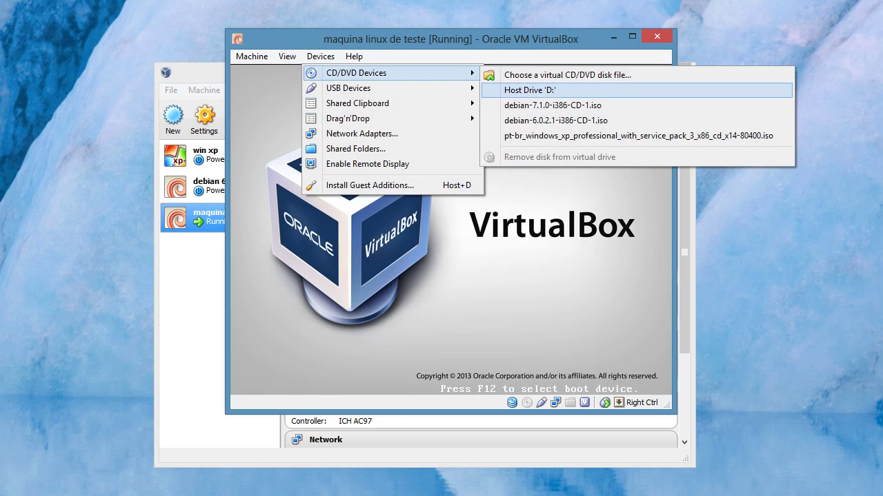
pyautogui.press('Up')
pyautogui.press('Down')
pyautogui.press('Down')
pyautogui.press('Down')
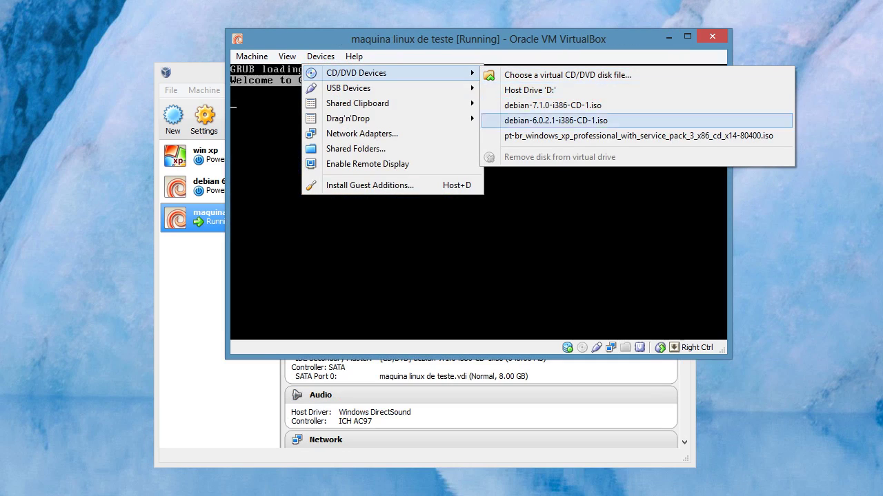
pyautogui.press('Escape')
pyautogui.press('Escape')
pyautogui.hotkey('alt', 'd')
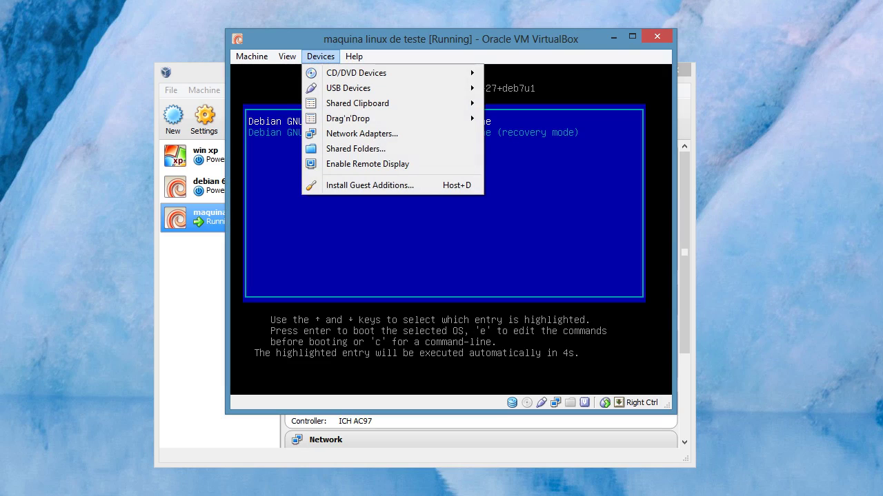
pyautogui.press('Down')
pyautogui.press('Right')
pyautogui.press('Right')
pyautogui.press('Escape')
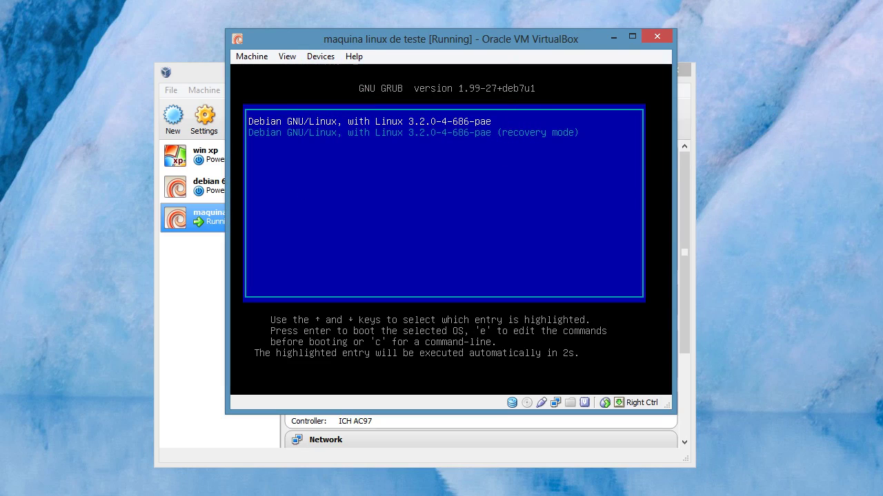